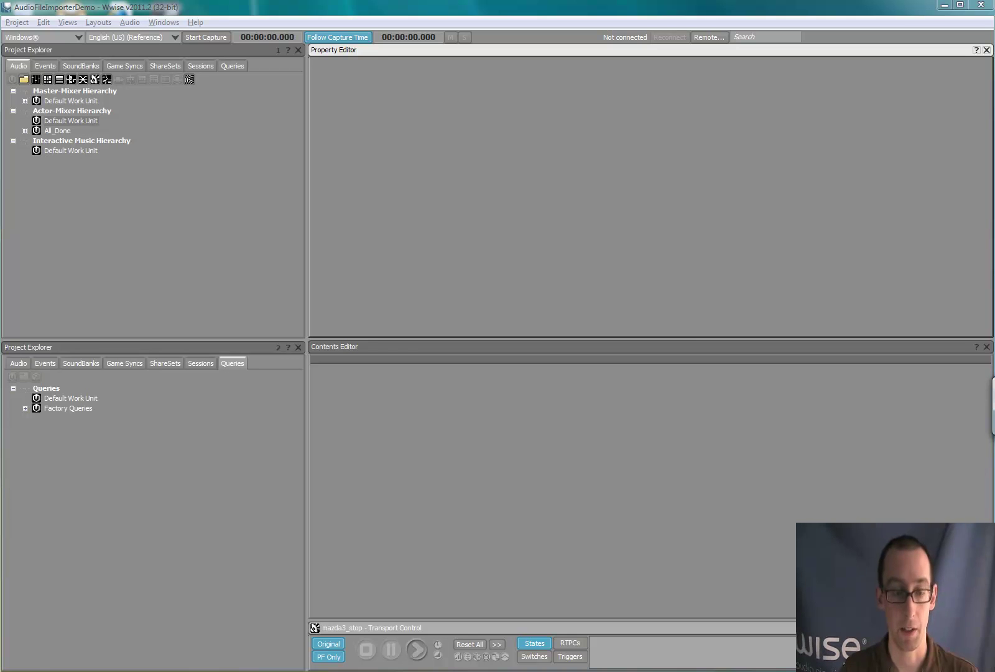
Browse the Mazda3 folder and its Horn subfolder in Explorer, then return to Import1.
{"action": "key", "text": "alt+Tab"}
{"action": "key", "text": "alt+Tab"}
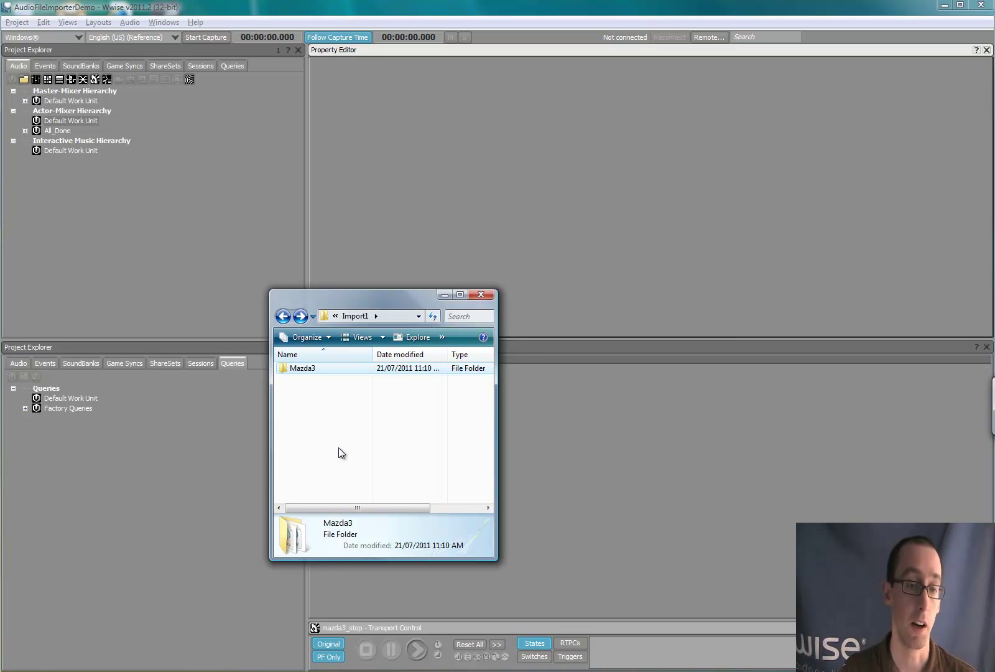
{"action": "double_click", "coordinate": [311, 368]}
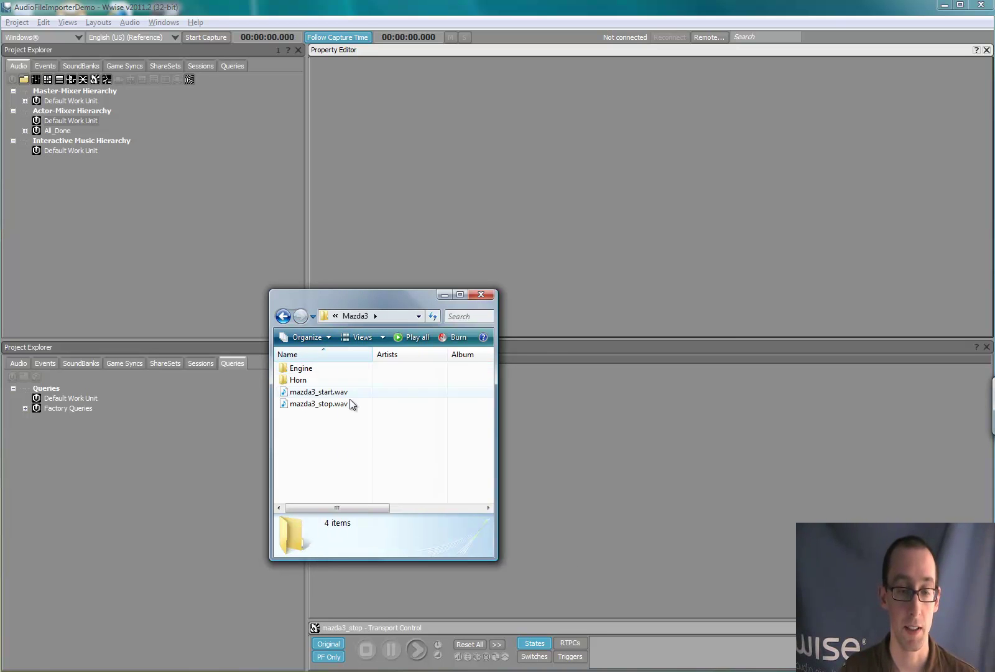
{"action": "double_click", "coordinate": [307, 381]}
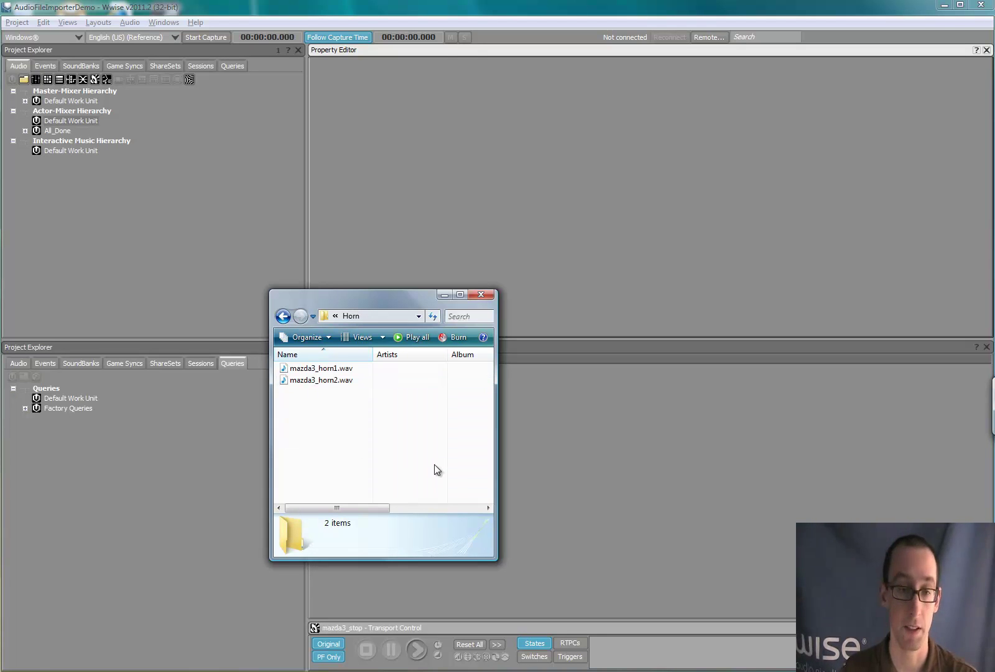
{"action": "key", "text": "BackSpace"}
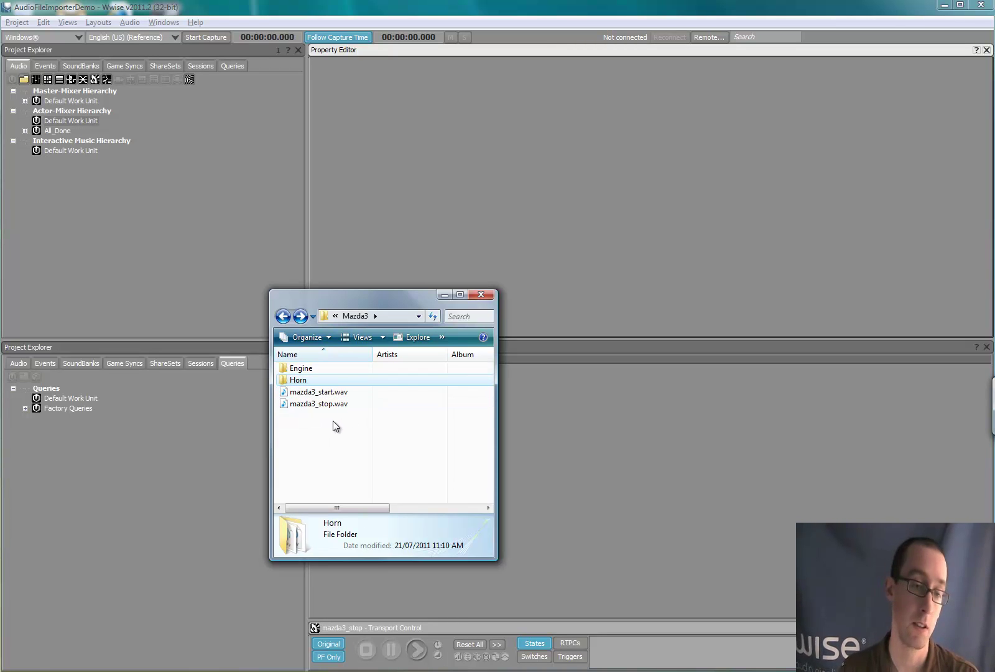
{"action": "key", "text": "BackSpace"}
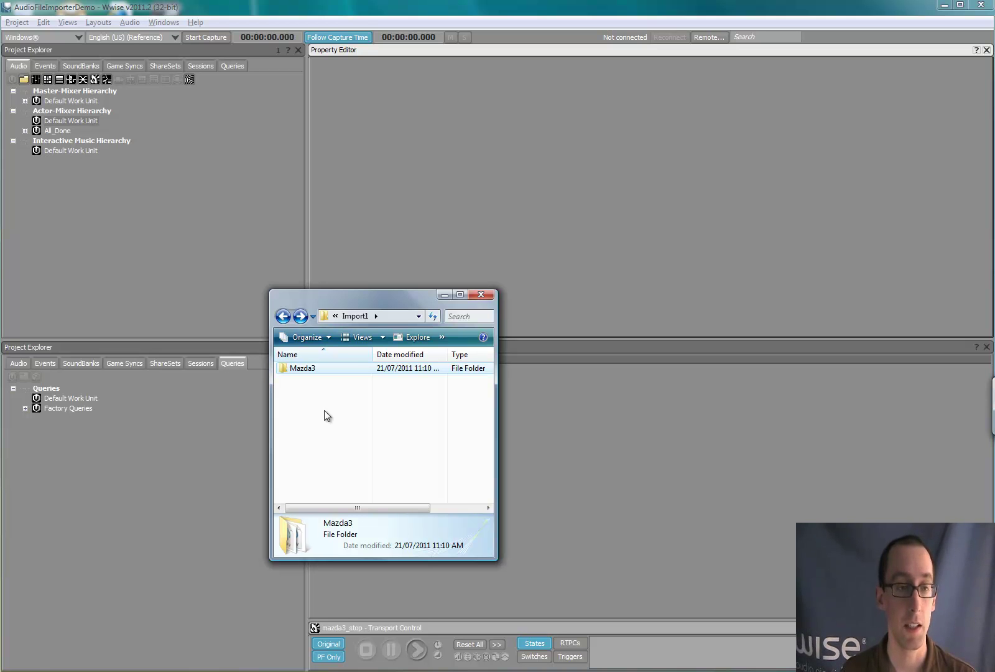
Drag the Mazda3 folder from Explorer onto Wwise's Default Work Unit to import it.
{"action": "right_click", "coordinate": [76, 119]}
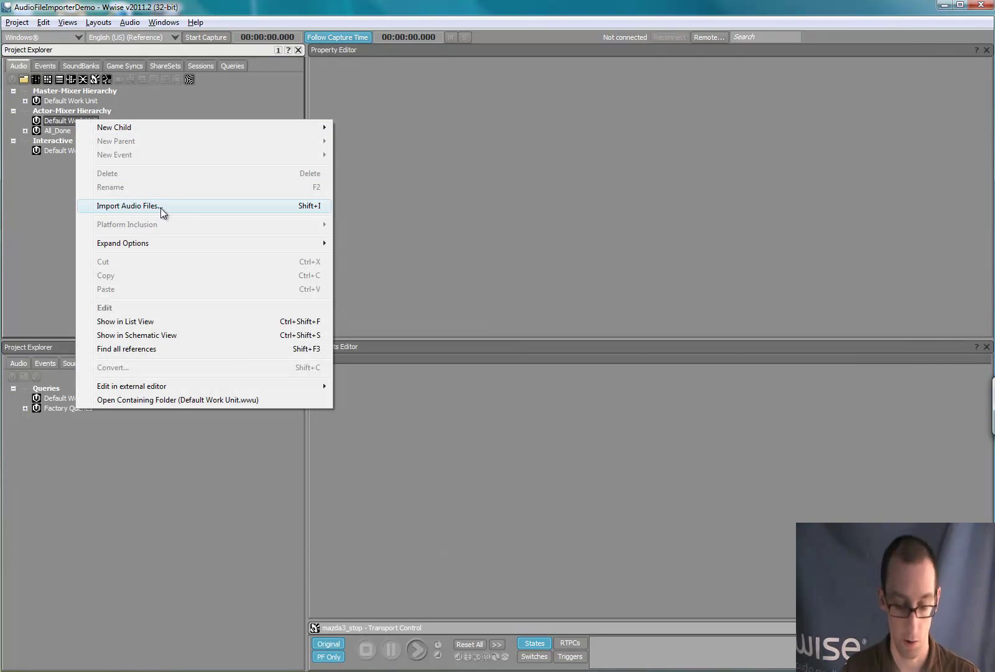
{"action": "key", "text": "alt+Tab"}
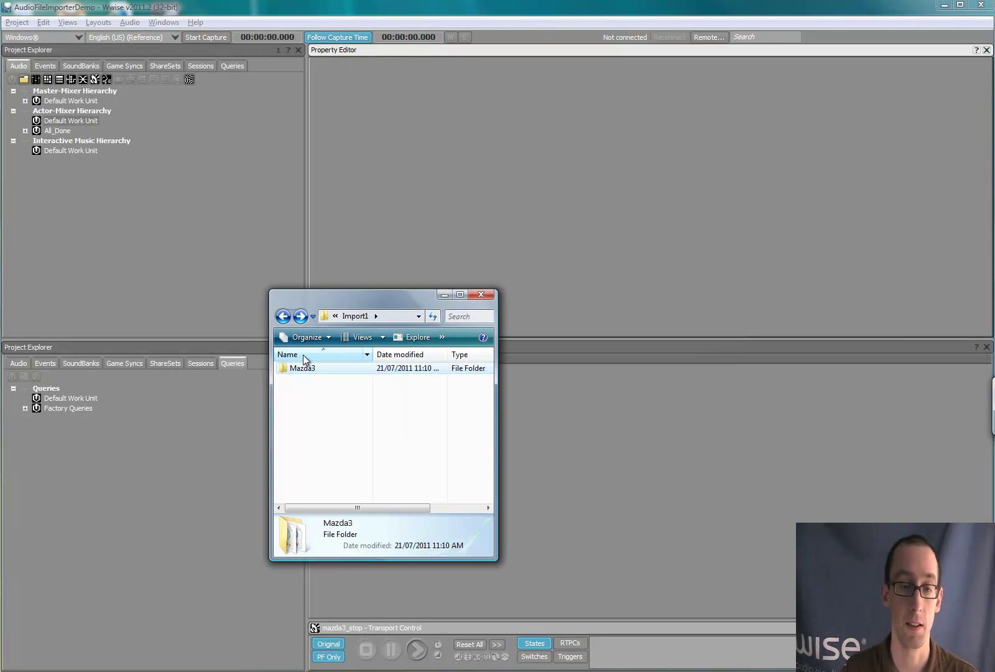
{"action": "left_click_drag", "start_coordinate": [309, 367], "coordinate": [84, 118]}
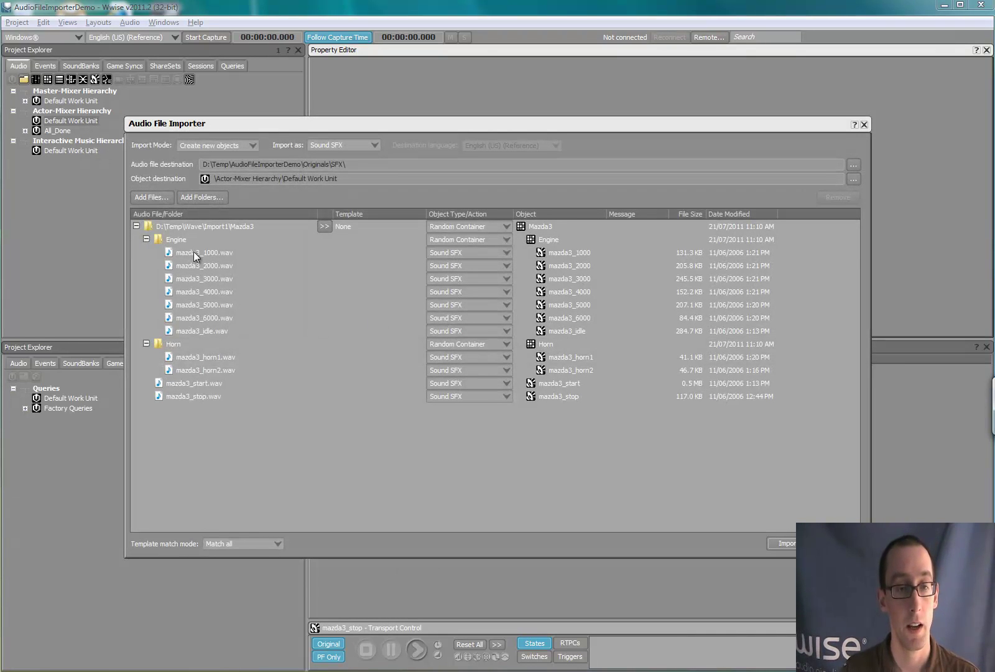
{"action": "left_click", "coordinate": [194, 252]}
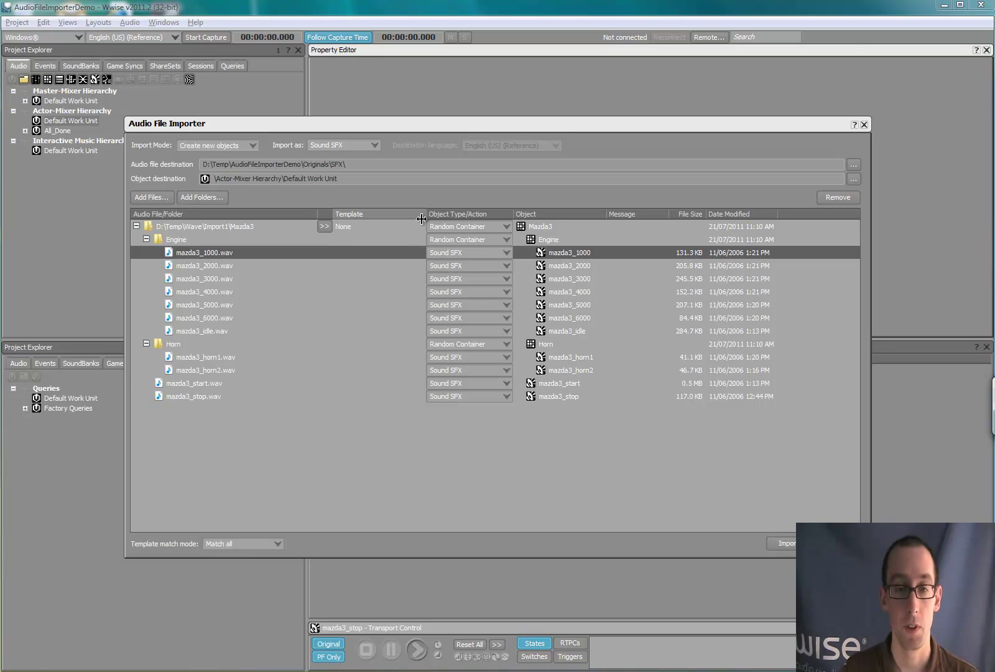
In the importer, set Mazda3's object type to Actor-Mixer and Engine's to Blend Container.
{"action": "left_click", "coordinate": [464, 226]}
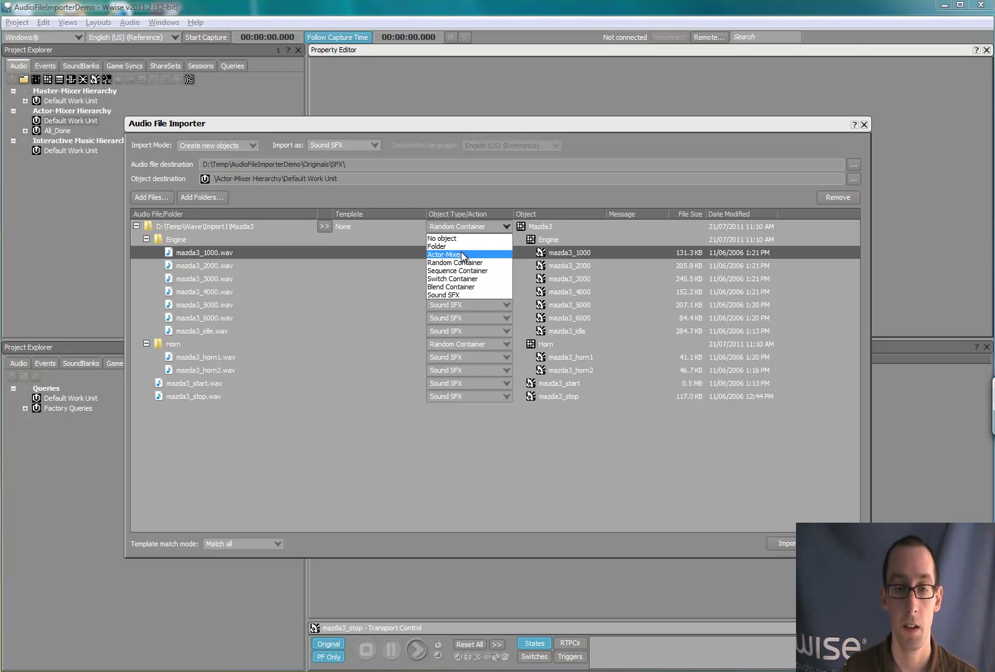
{"action": "left_click", "coordinate": [462, 254]}
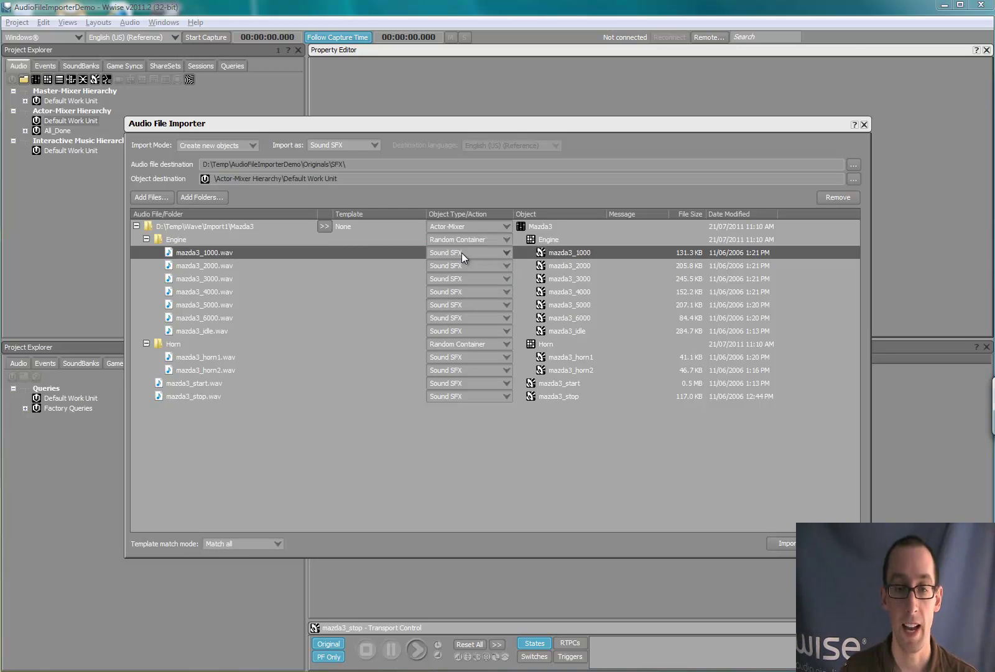
{"action": "left_click", "coordinate": [552, 228]}
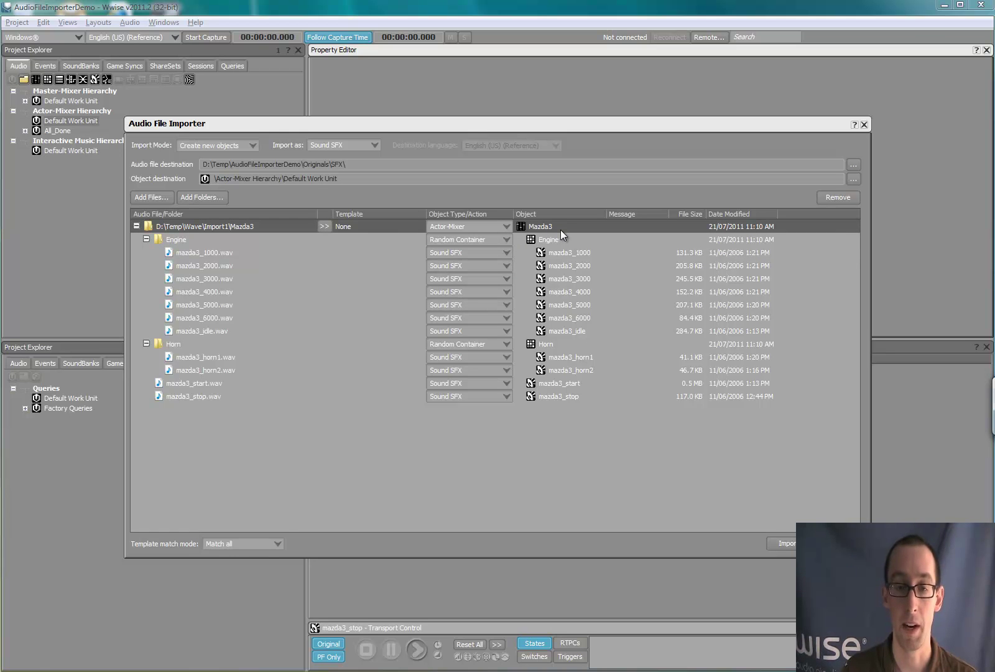
{"action": "left_click", "coordinate": [494, 239]}
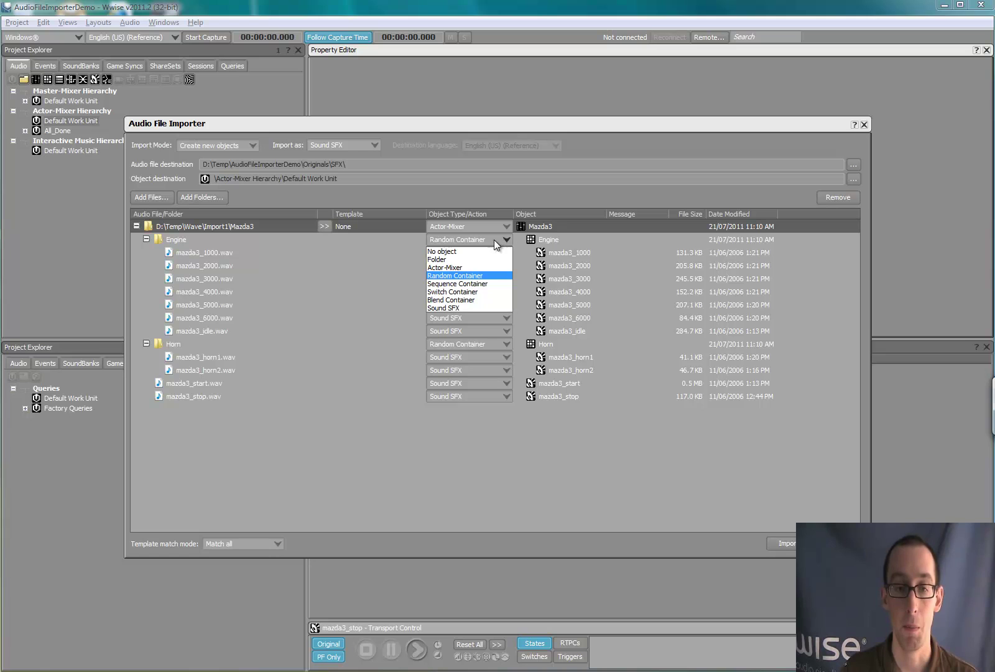
{"action": "left_click", "coordinate": [463, 300]}
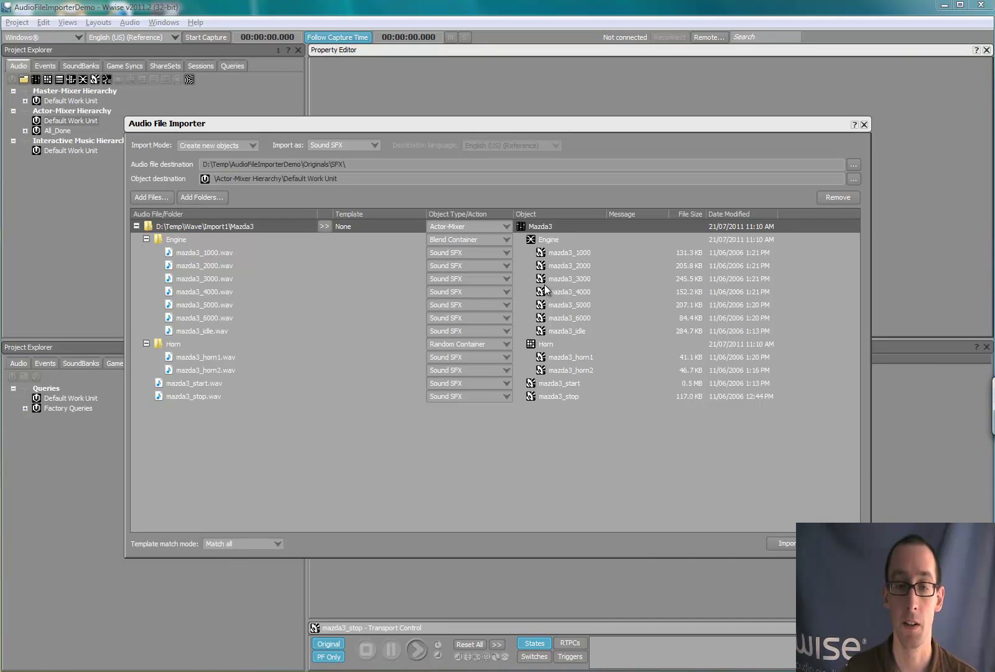
{"action": "left_click", "coordinate": [551, 242]}
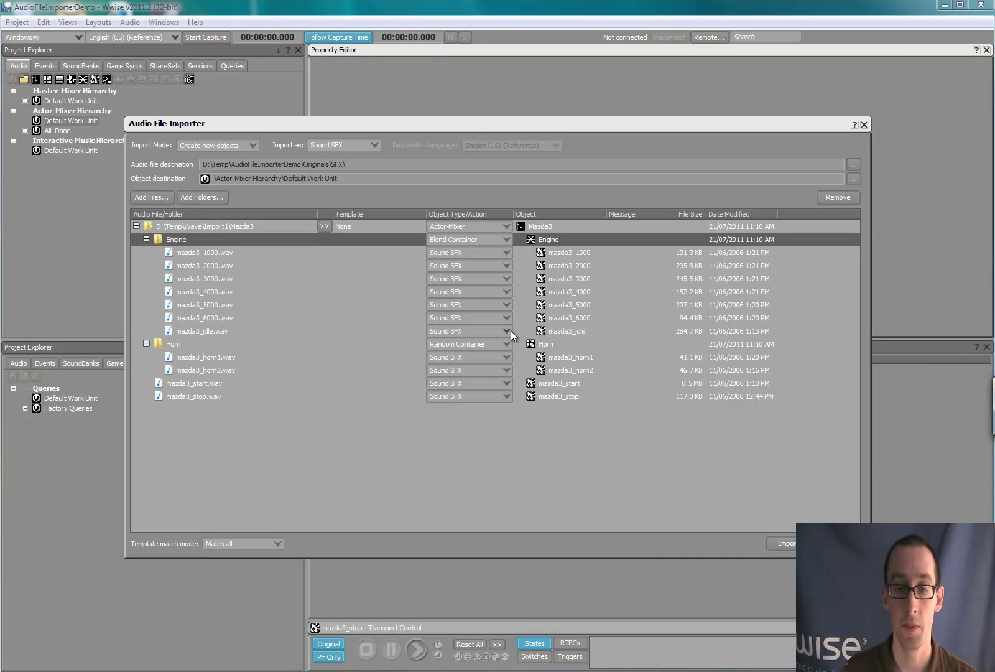
Review the Horn, mazda3_start and mazda3_stop rows, then import, replacing existing audio files.
{"action": "left_click", "coordinate": [551, 347]}
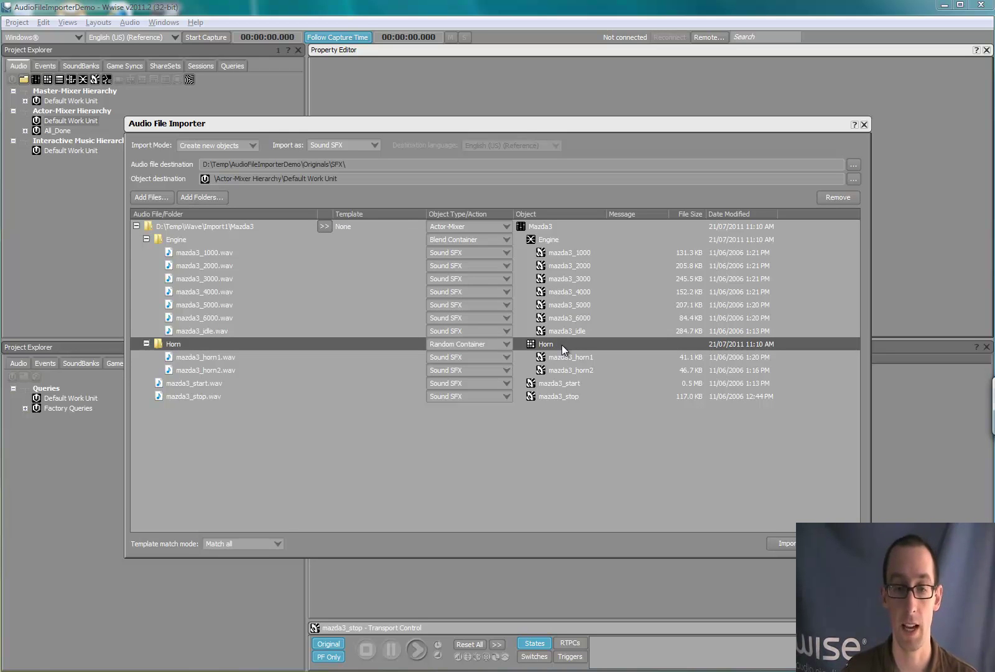
{"action": "left_click", "coordinate": [563, 382]}
{"action": "left_click", "coordinate": [564, 394]}
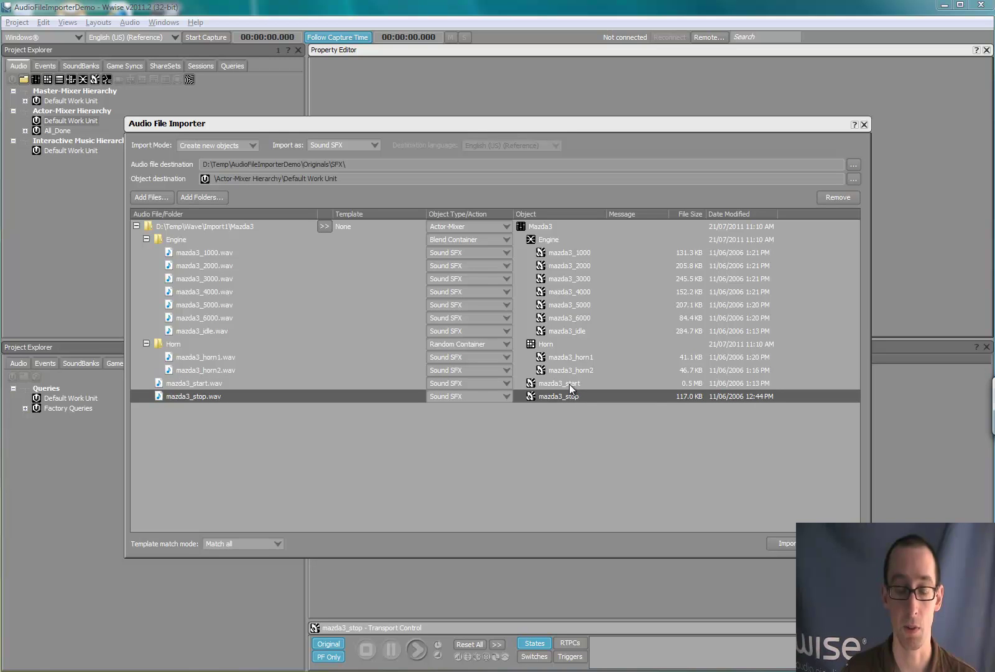
{"action": "left_click", "coordinate": [569, 385]}
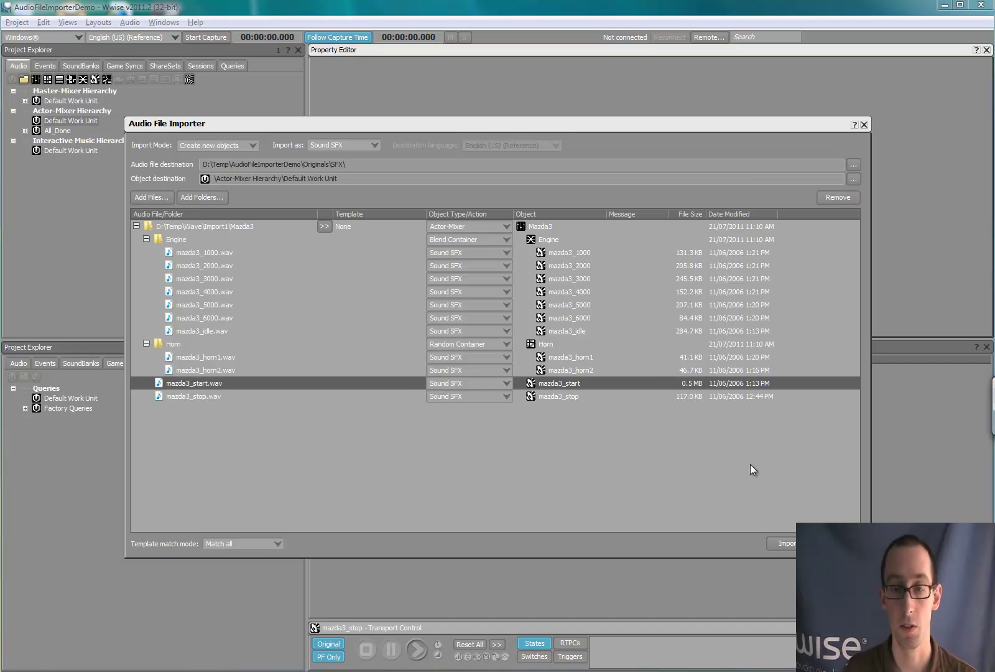
{"action": "left_click", "coordinate": [784, 541]}
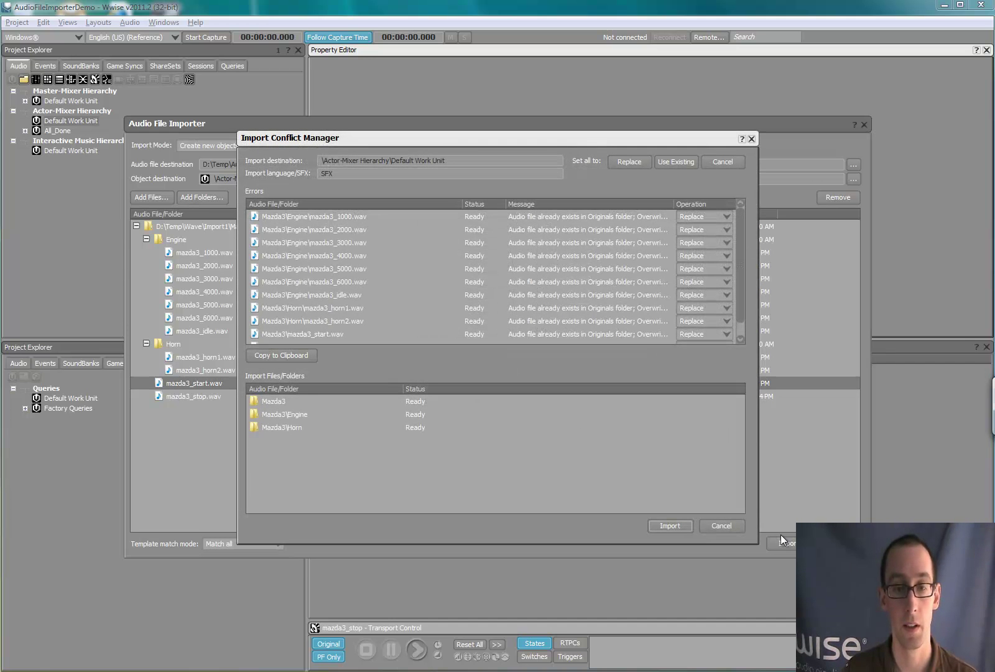
{"action": "left_click", "coordinate": [678, 524]}
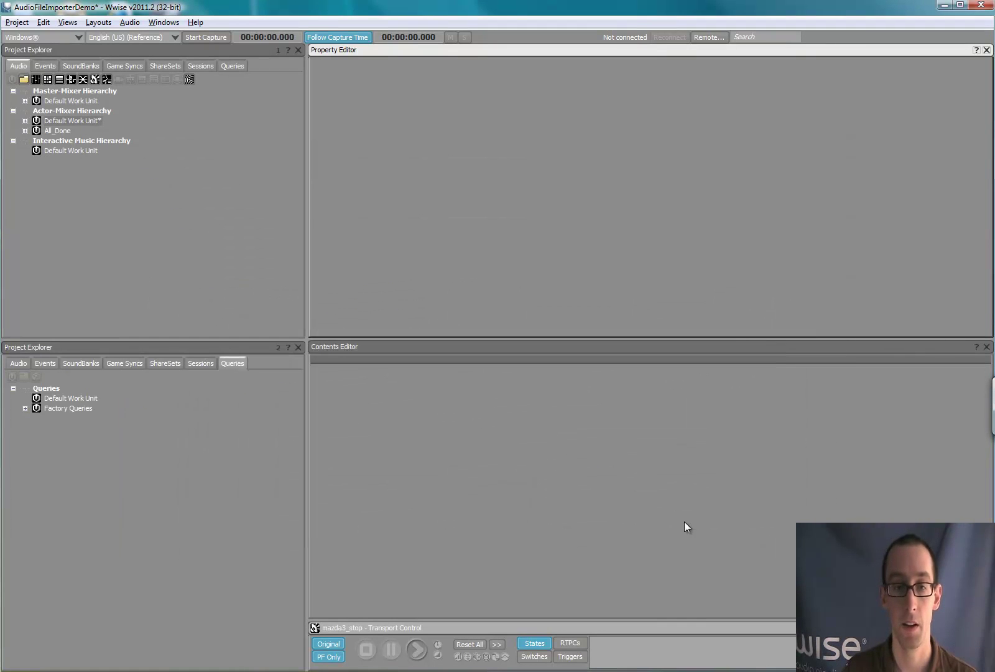
Expand Default Work Unit, Mazda3, Horn and Engine, then load the Engine blend container in the editors.
{"action": "left_click", "coordinate": [25, 121]}
{"action": "left_click", "coordinate": [36, 130]}
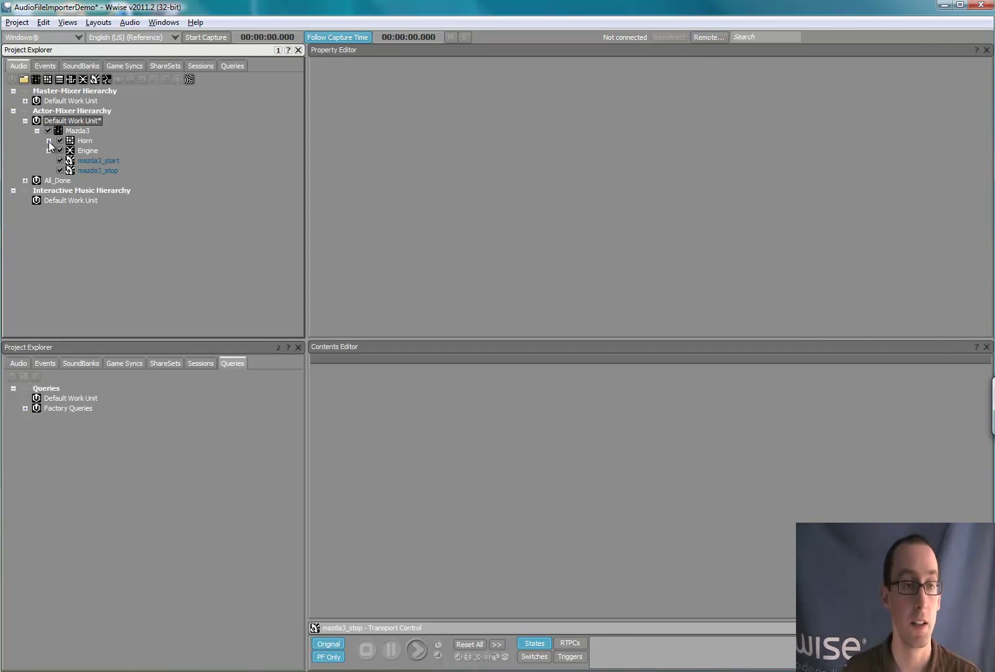
{"action": "left_click", "coordinate": [49, 141]}
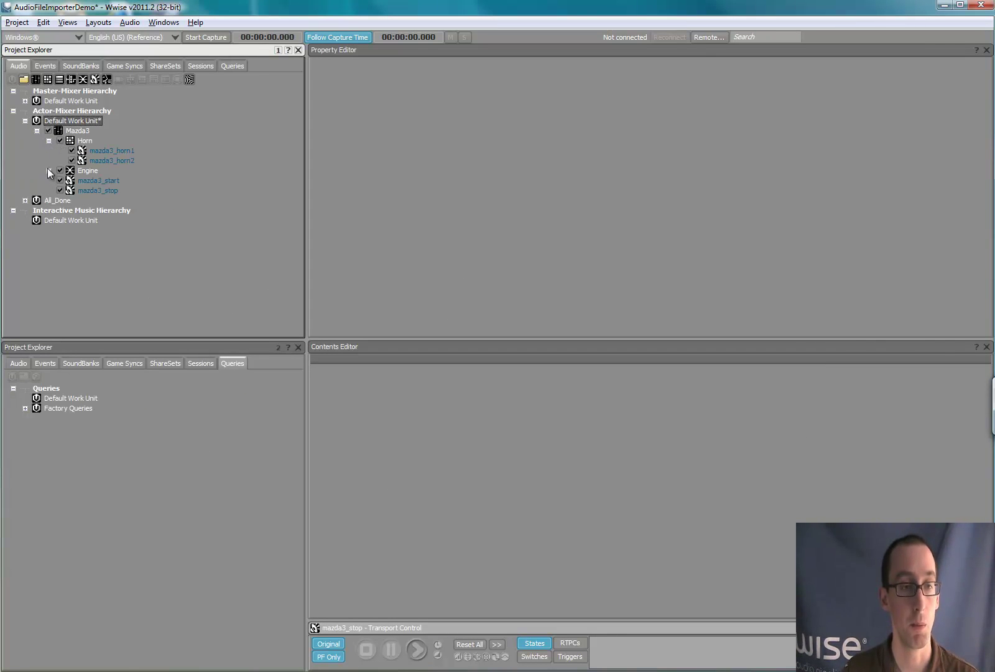
{"action": "left_click", "coordinate": [49, 170]}
{"action": "left_click", "coordinate": [111, 180]}
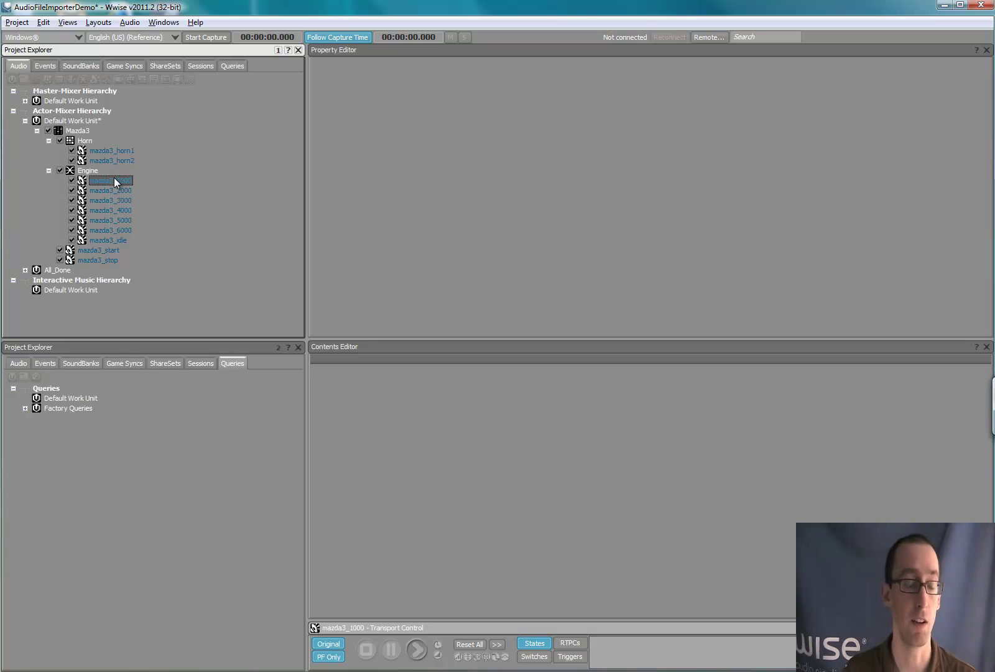
{"action": "key", "text": "Left"}
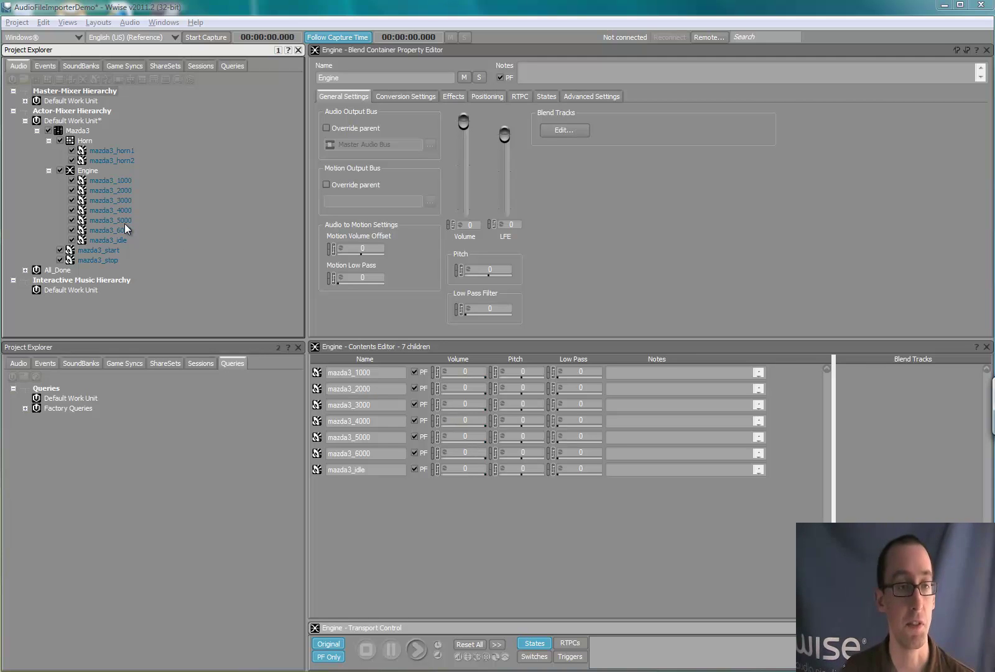
{"action": "left_click", "coordinate": [35, 130]}
{"action": "left_click", "coordinate": [25, 119]}
{"action": "left_click", "coordinate": [25, 130]}
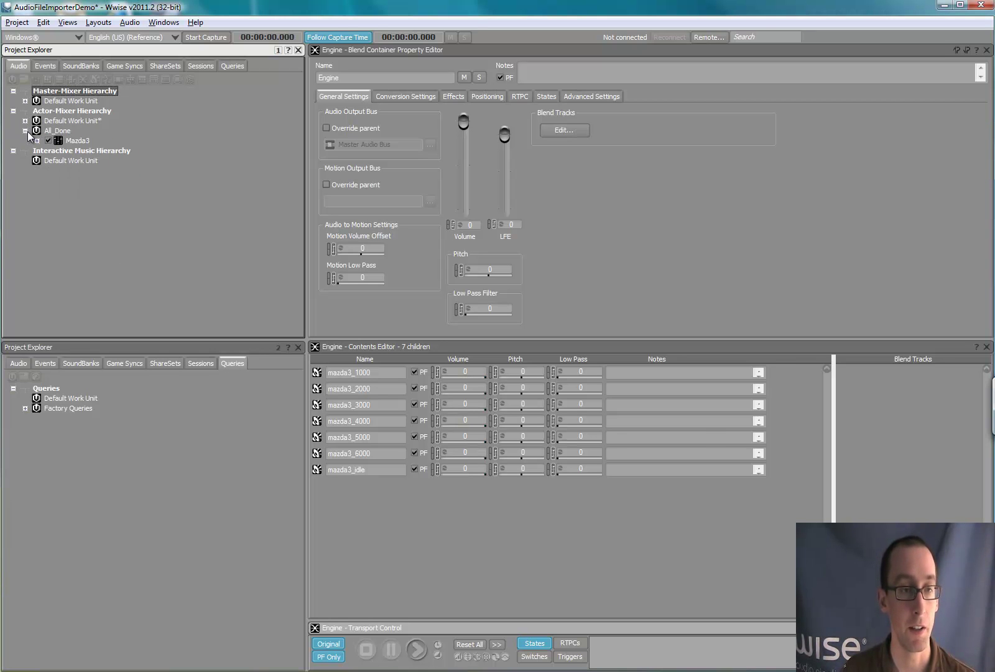
{"action": "left_click", "coordinate": [36, 141]}
{"action": "left_click", "coordinate": [48, 151]}
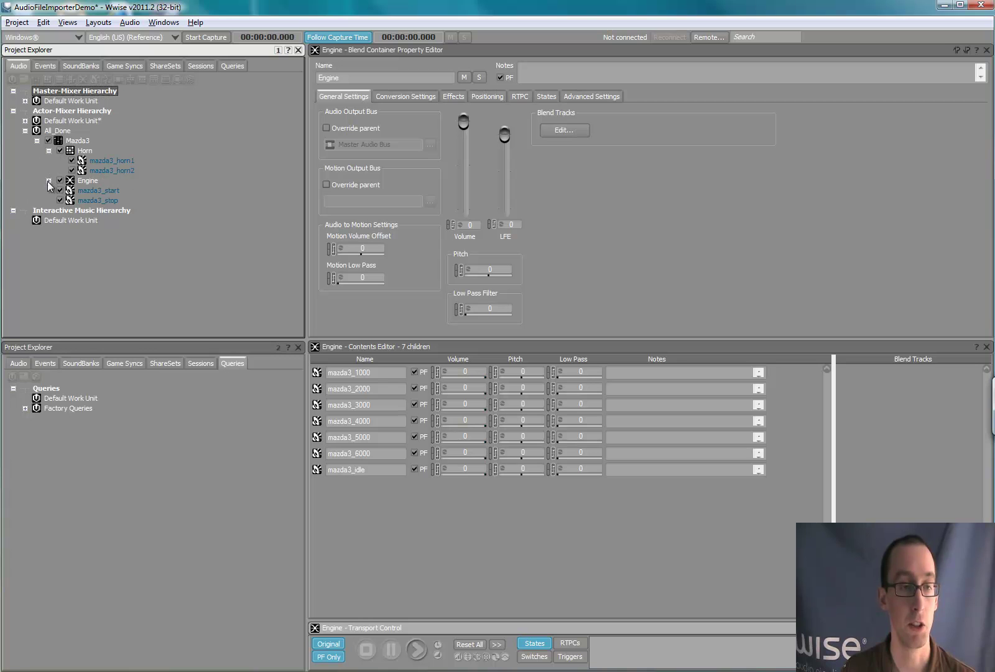
{"action": "left_click", "coordinate": [47, 181]}
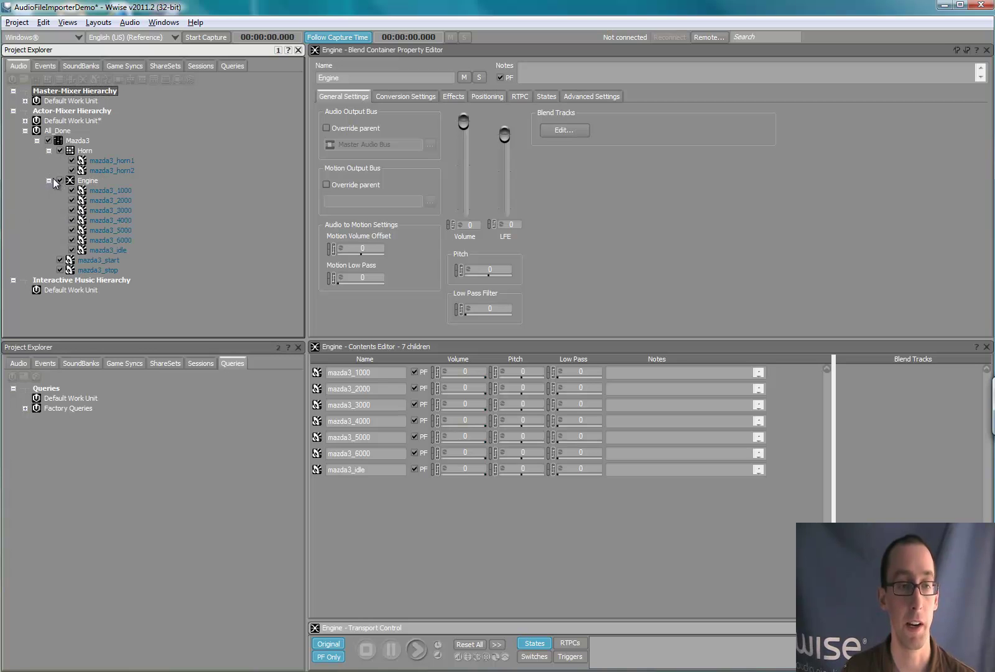
{"action": "left_click", "coordinate": [86, 180]}
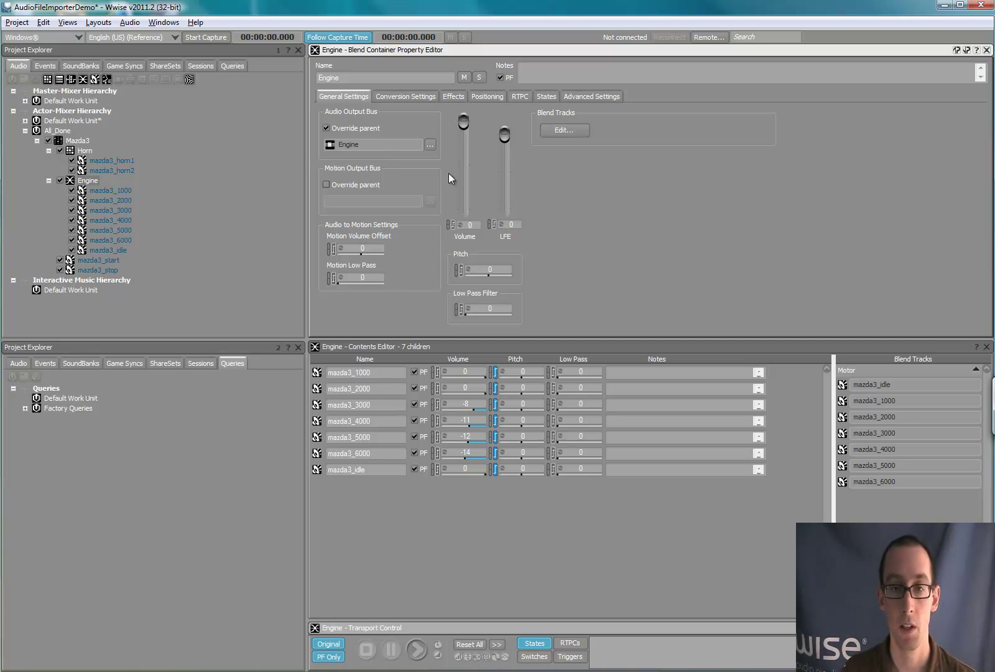
{"action": "left_click", "coordinate": [563, 130]}
{"action": "left_click_drag", "start_coordinate": [388, 56], "coordinate": [526, 198]}
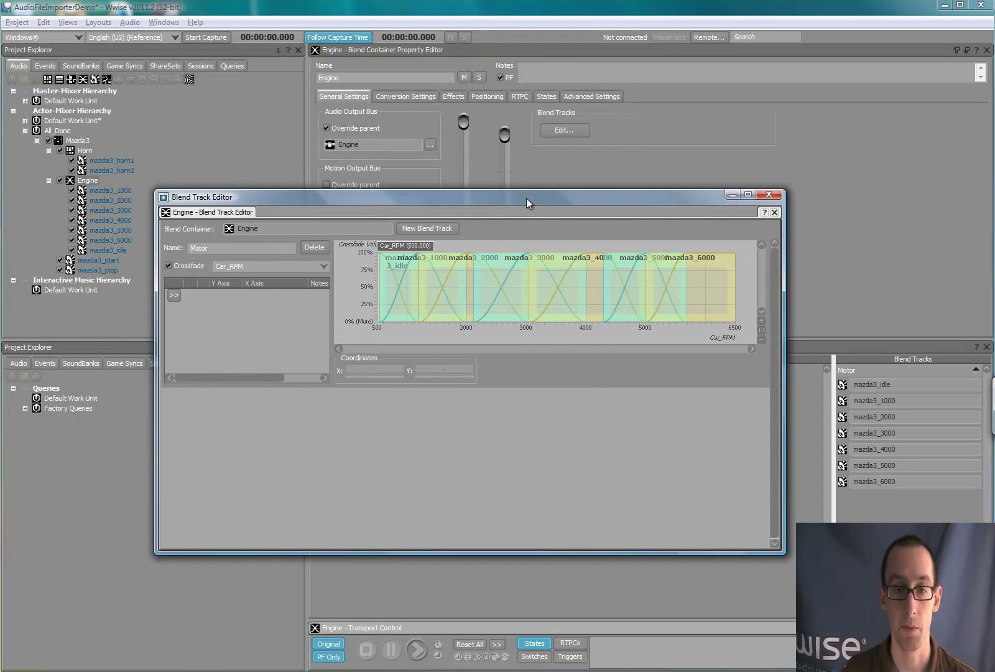
{"action": "left_click_drag", "start_coordinate": [410, 246], "coordinate": [463, 244]}
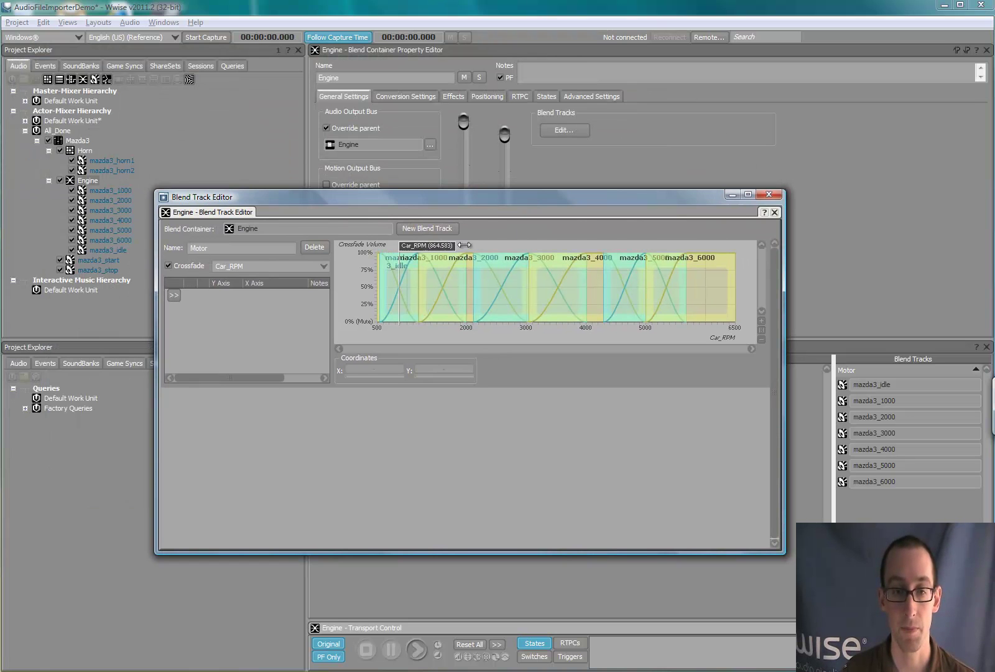
{"action": "left_click", "coordinate": [769, 195]}
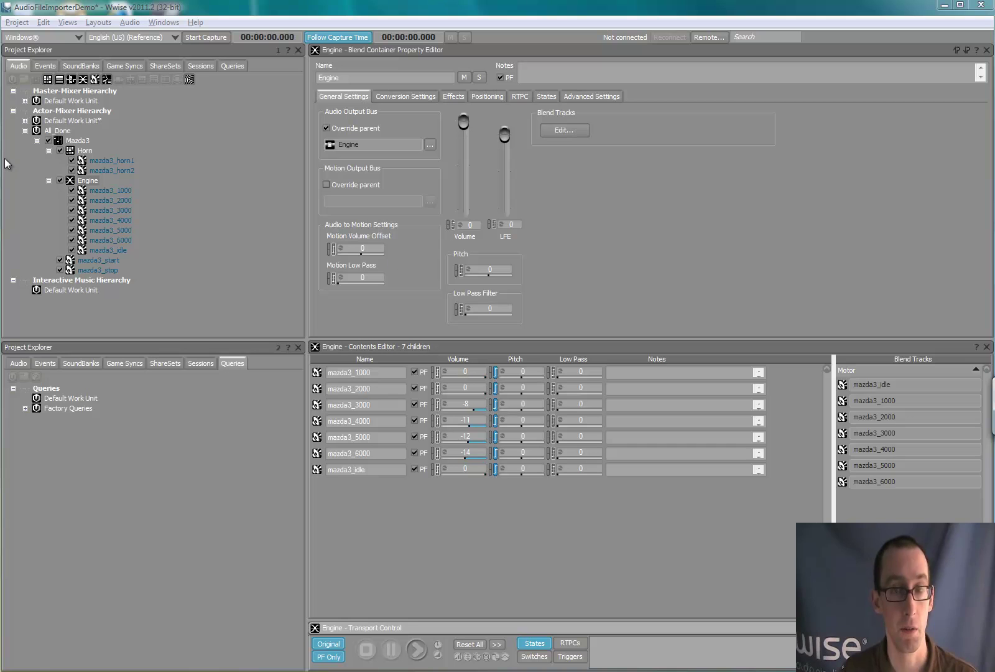
Navigate from Import1 up to Wave and into Import2, then drag the Ferrari folder into Wwise.
{"action": "left_click", "coordinate": [77, 133]}
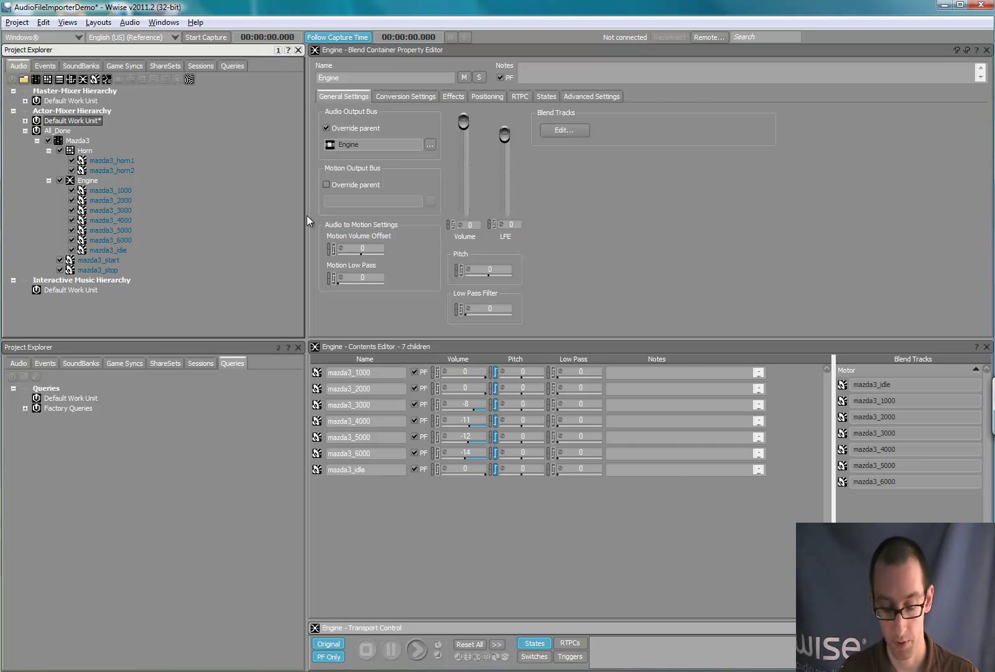
{"action": "key", "text": "alt+Tab"}
{"action": "key", "text": "alt+Tab"}
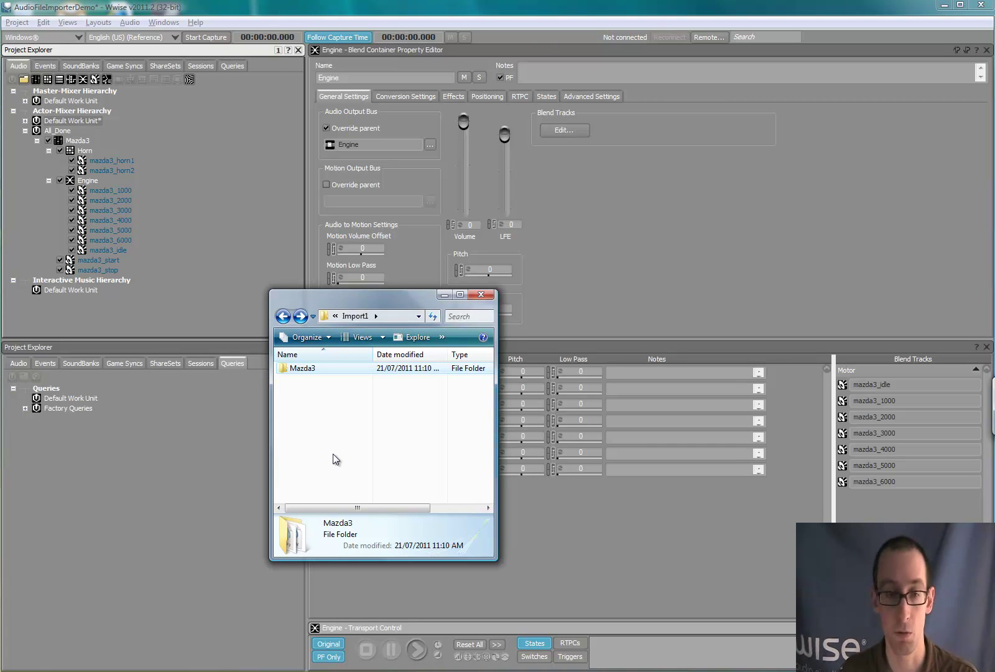
{"action": "left_click", "coordinate": [332, 453]}
{"action": "key", "text": "BackSpace"}
{"action": "double_click", "coordinate": [314, 381]}
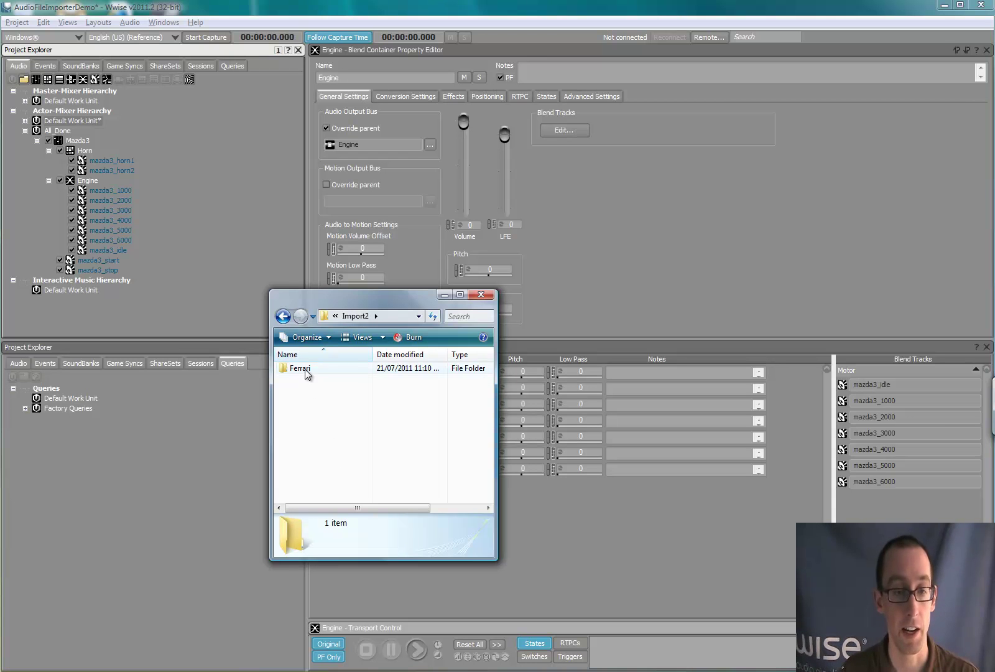
{"action": "left_click_drag", "start_coordinate": [307, 370], "coordinate": [80, 123]}
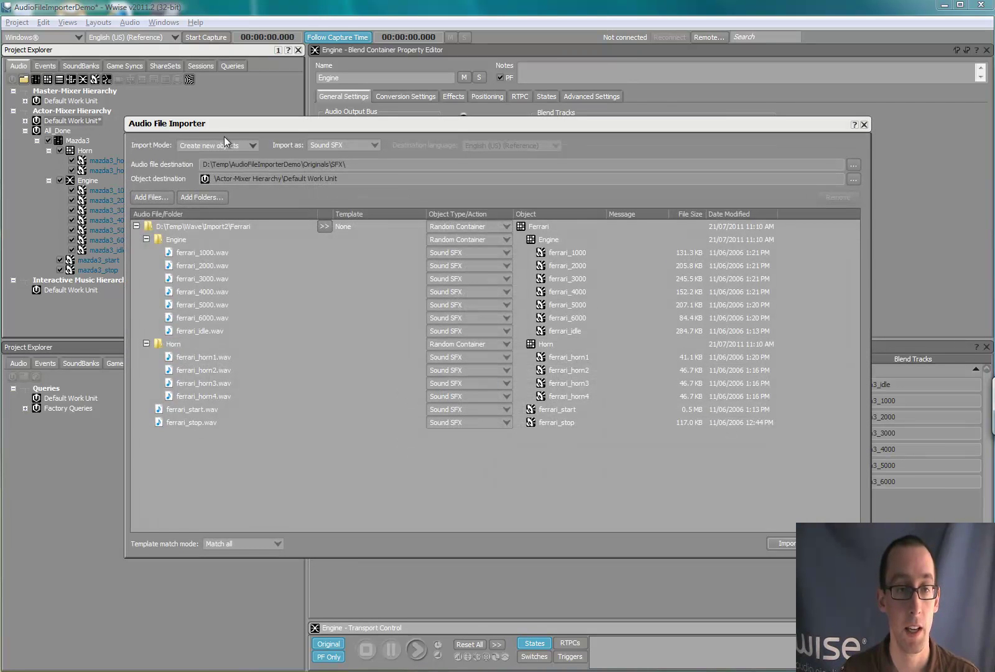
Browse the project for Ferrari's template and select Mazda3 under All_Done.
{"action": "left_click_drag", "start_coordinate": [237, 124], "coordinate": [251, 148]}
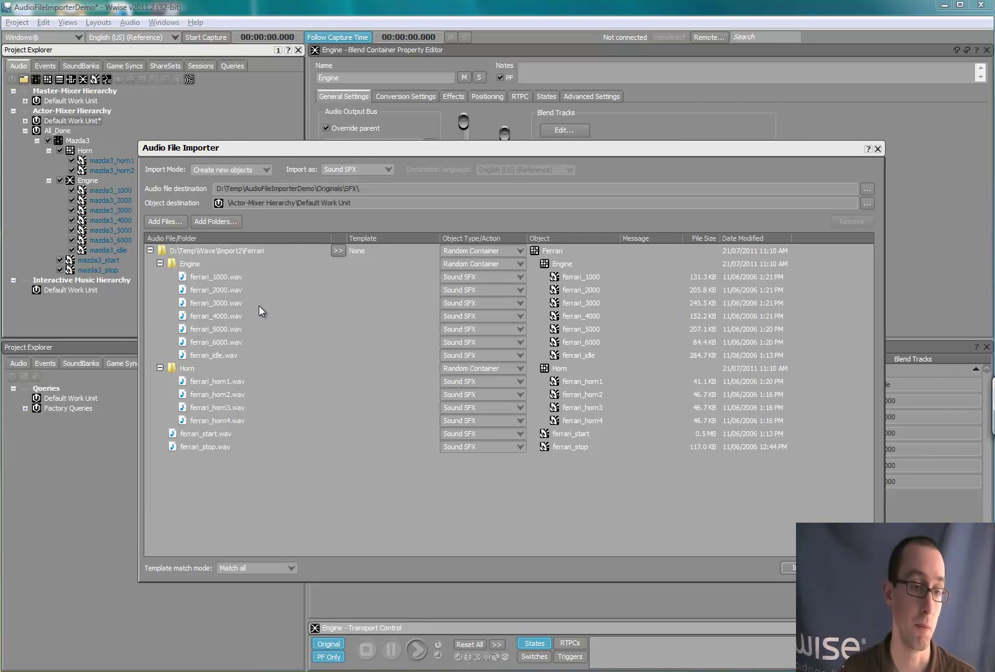
{"action": "left_click", "coordinate": [337, 252]}
{"action": "left_click", "coordinate": [370, 269]}
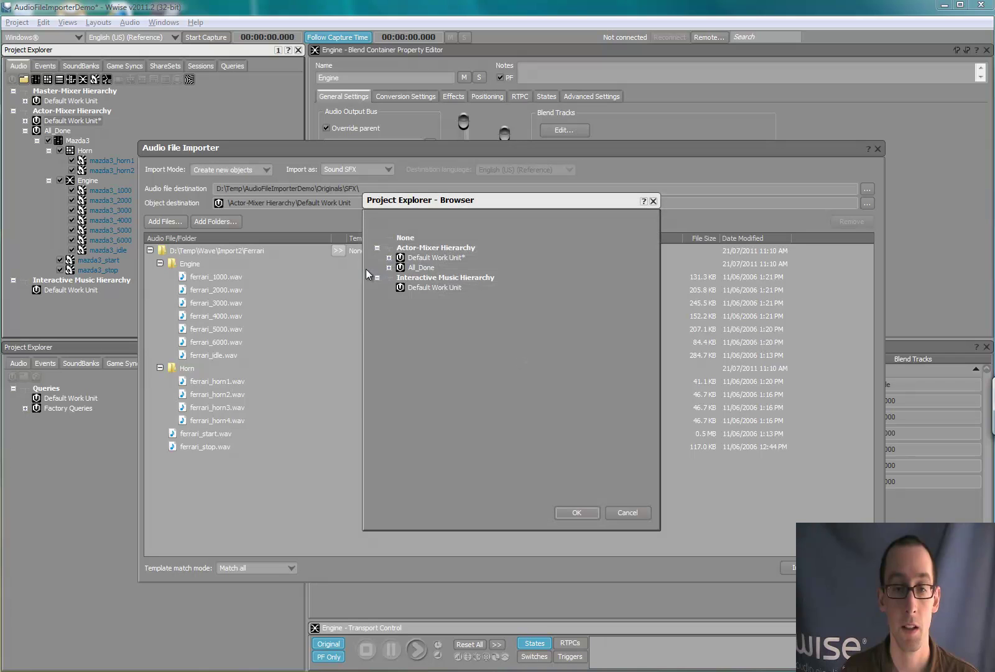
{"action": "left_click", "coordinate": [389, 267]}
{"action": "left_click", "coordinate": [439, 277]}
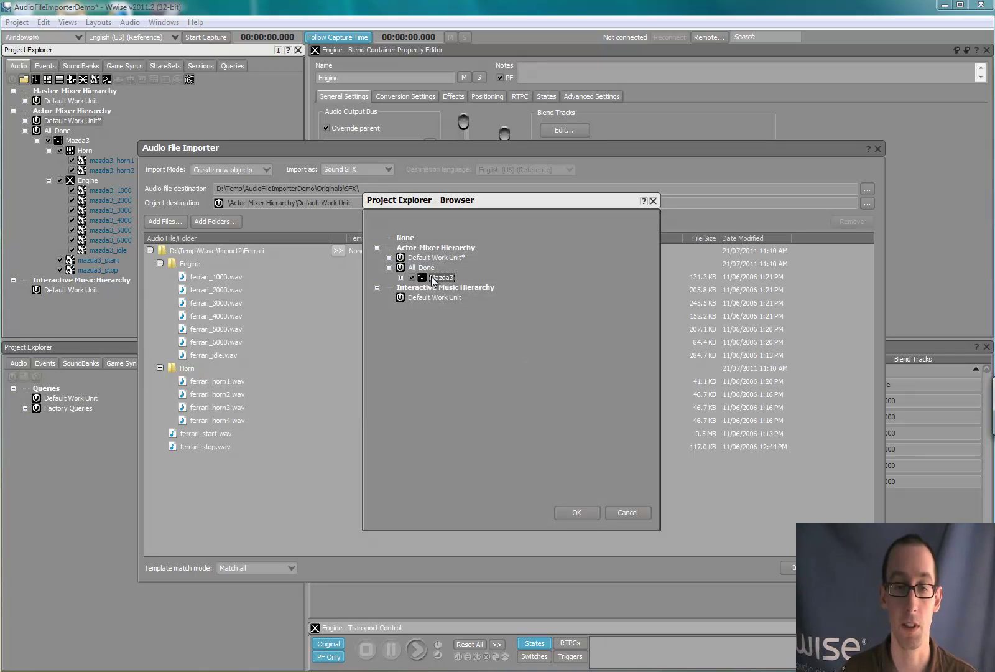
Confirm Mazda3 as the template and check the ferrari_1000 through ferrari_6000 template matches.
{"action": "left_click", "coordinate": [584, 508]}
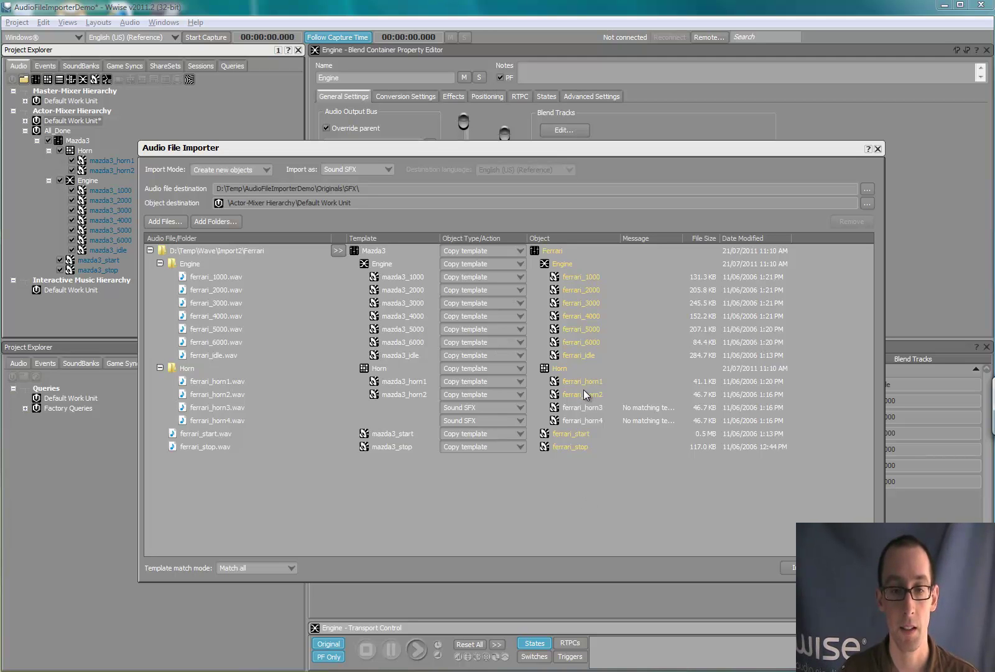
{"action": "left_click", "coordinate": [412, 277]}
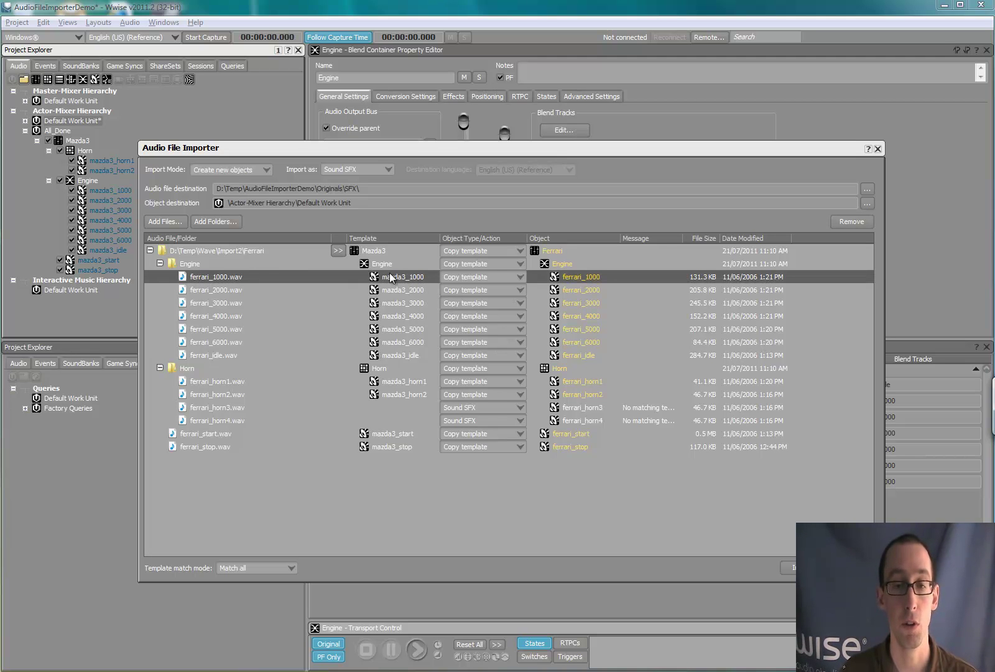
{"action": "left_click", "coordinate": [214, 289]}
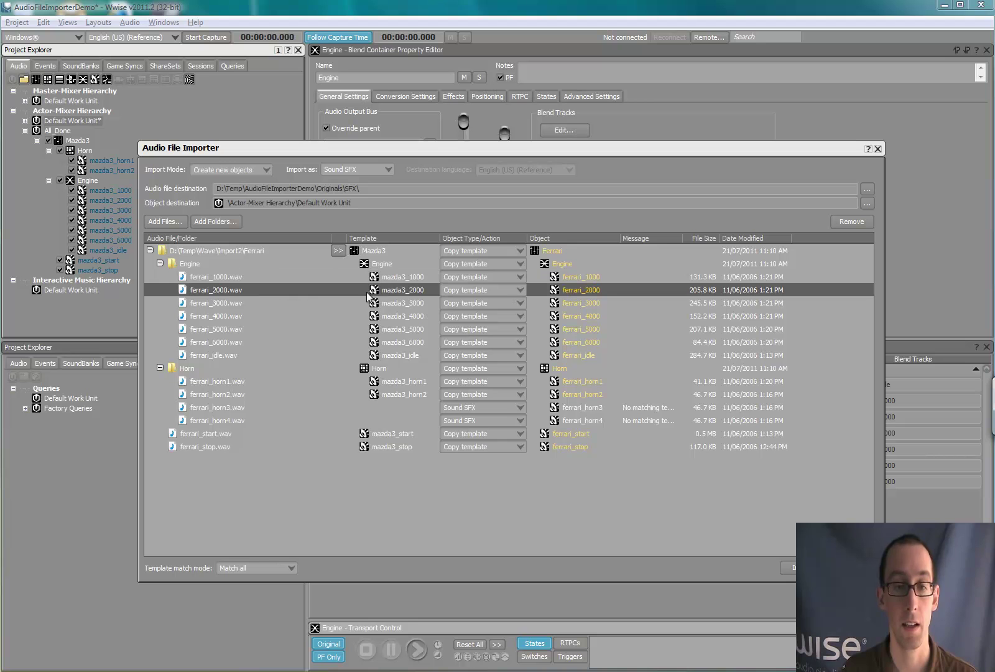
{"action": "left_click", "coordinate": [199, 303]}
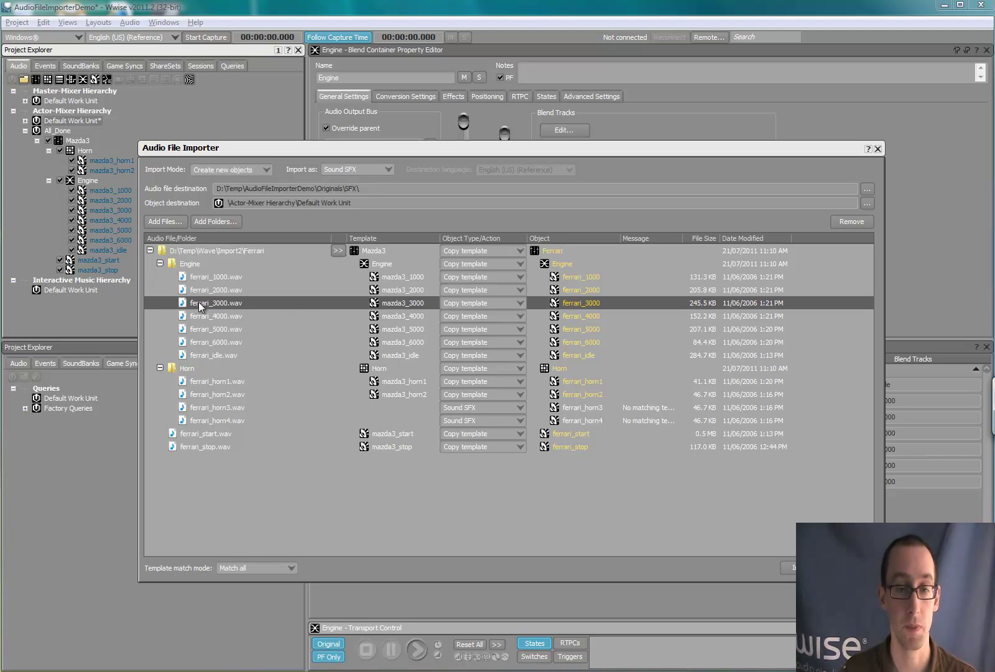
{"action": "left_click", "coordinate": [384, 318]}
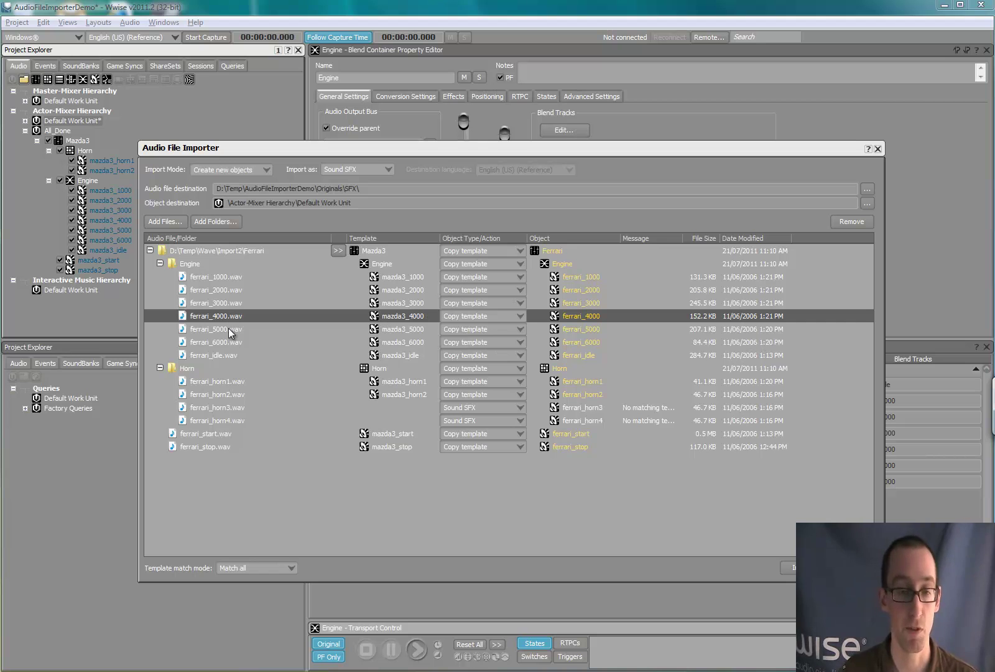
{"action": "left_click", "coordinate": [386, 333]}
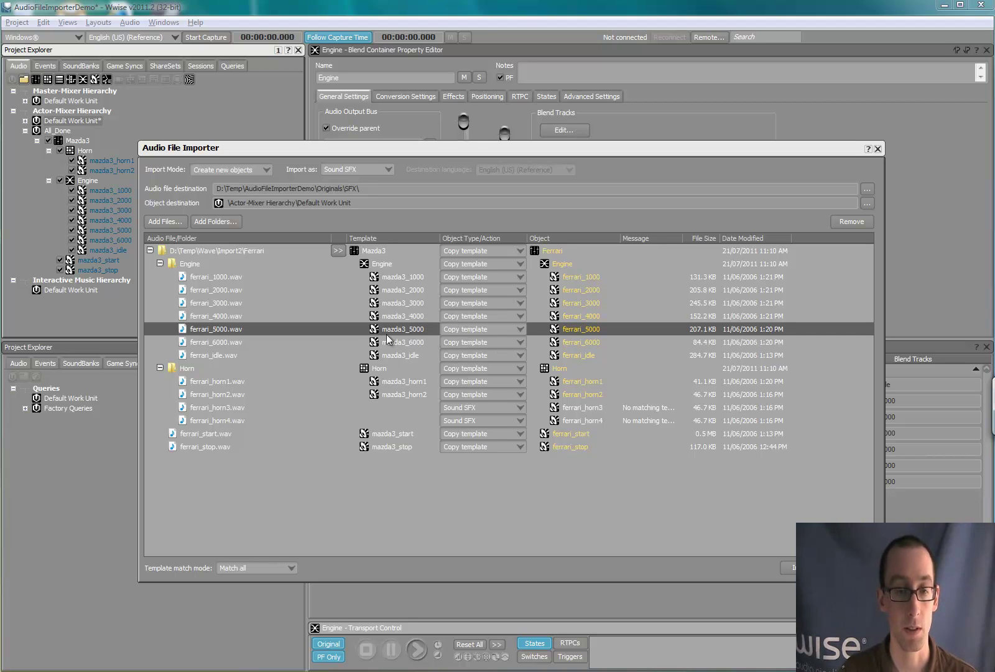
{"action": "left_click", "coordinate": [211, 344]}
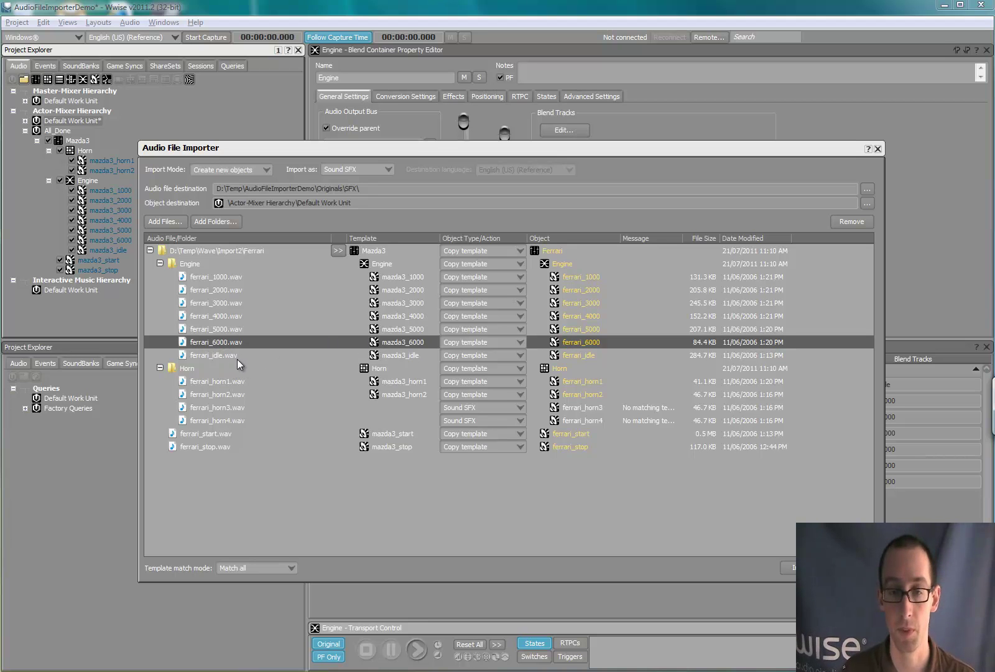
Inspect the ferrari_horn3 and ferrari_horn4 entries showing No matching template.
{"action": "left_click", "coordinate": [679, 407]}
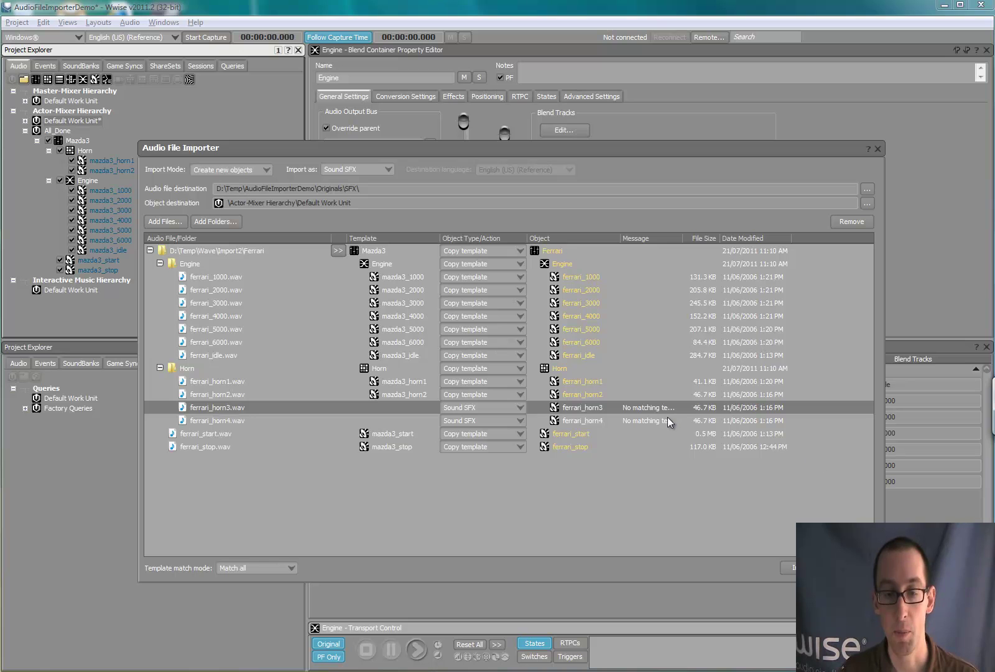
{"action": "left_click", "coordinate": [590, 410]}
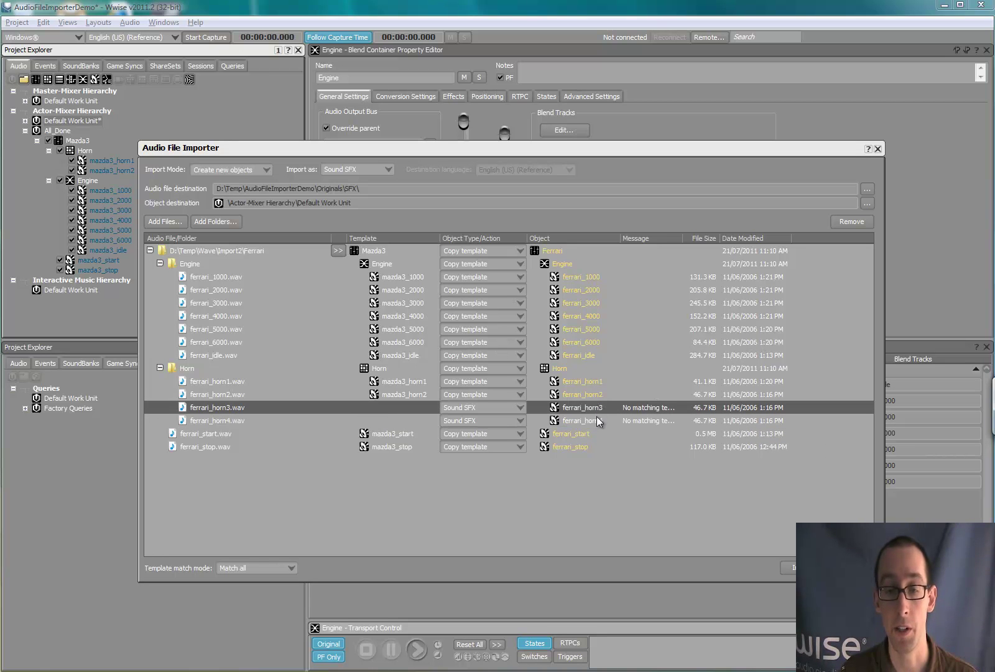
{"action": "left_click", "coordinate": [597, 419]}
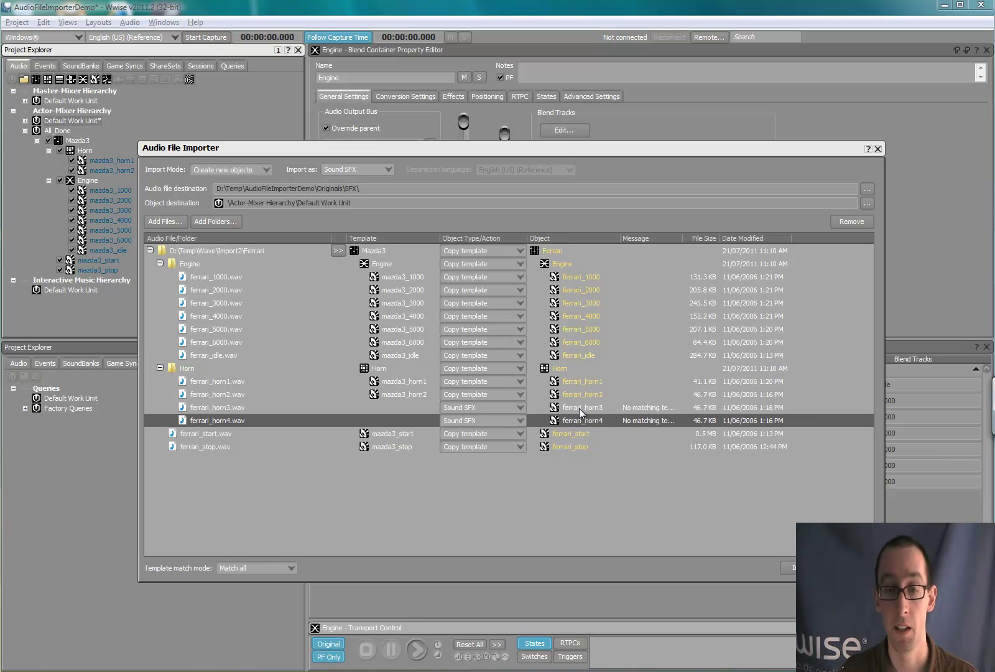
{"action": "left_click", "coordinate": [579, 408]}
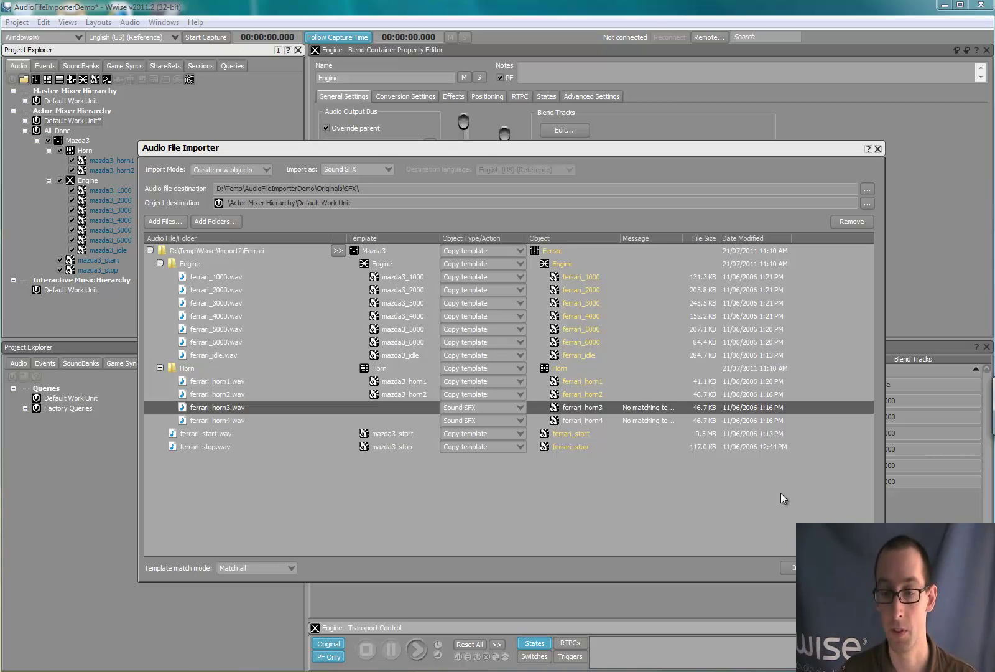
Import the Ferrari files, replacing existing ones, then open Ferrari's Engine blend container.
{"action": "left_click", "coordinate": [788, 567]}
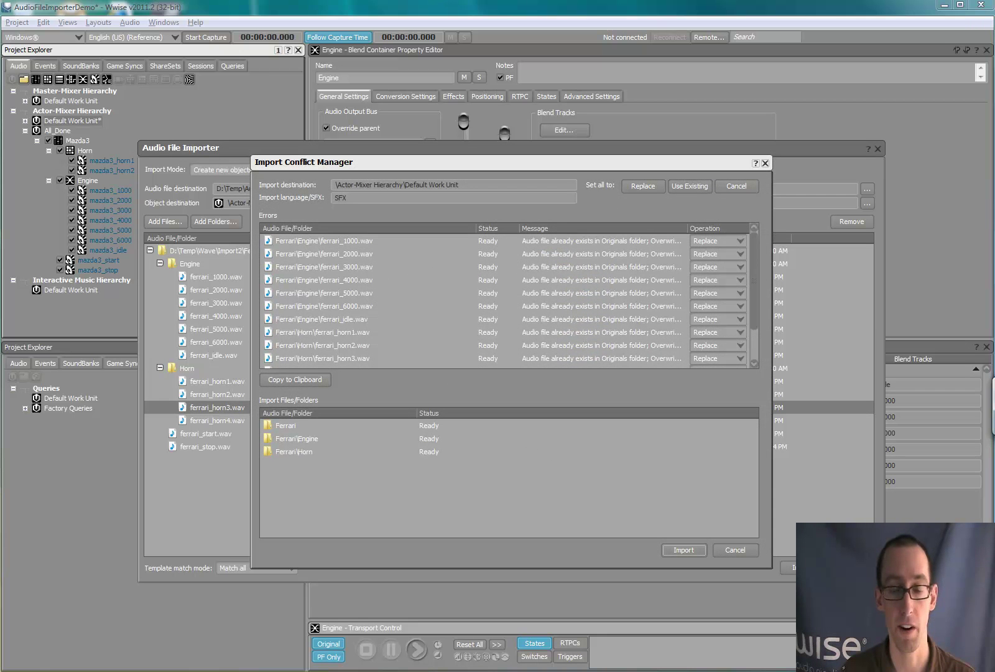
{"action": "left_click", "coordinate": [692, 545]}
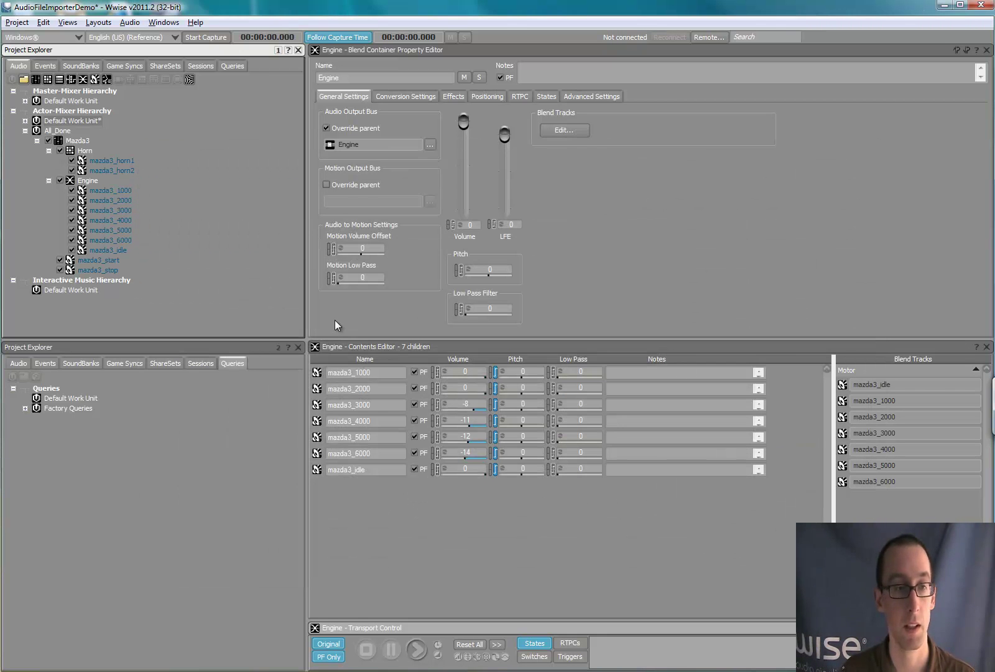
{"action": "left_click", "coordinate": [25, 121]}
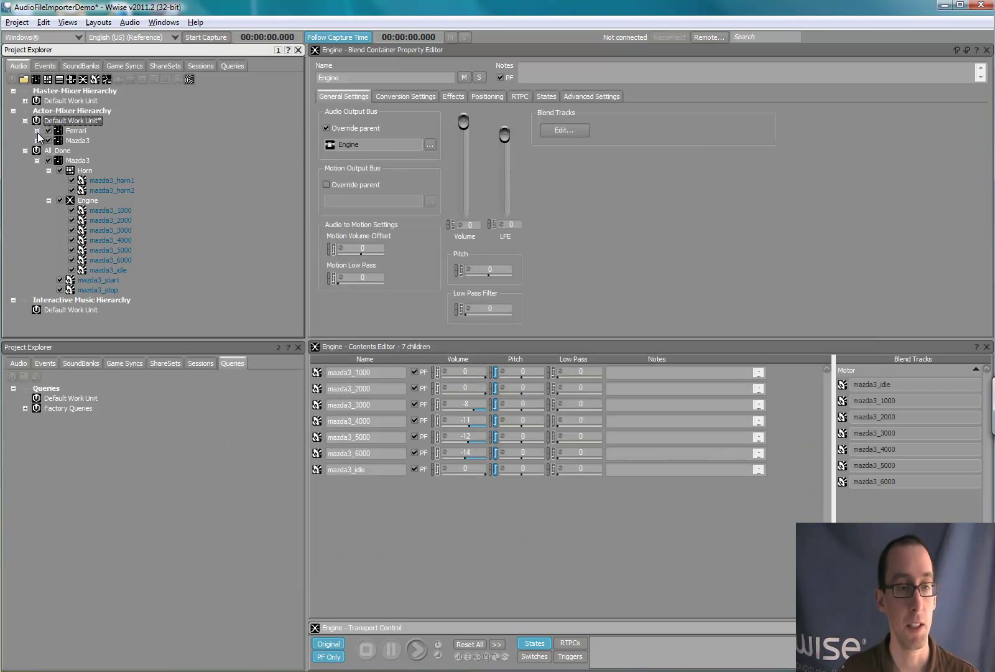
{"action": "left_click", "coordinate": [37, 130]}
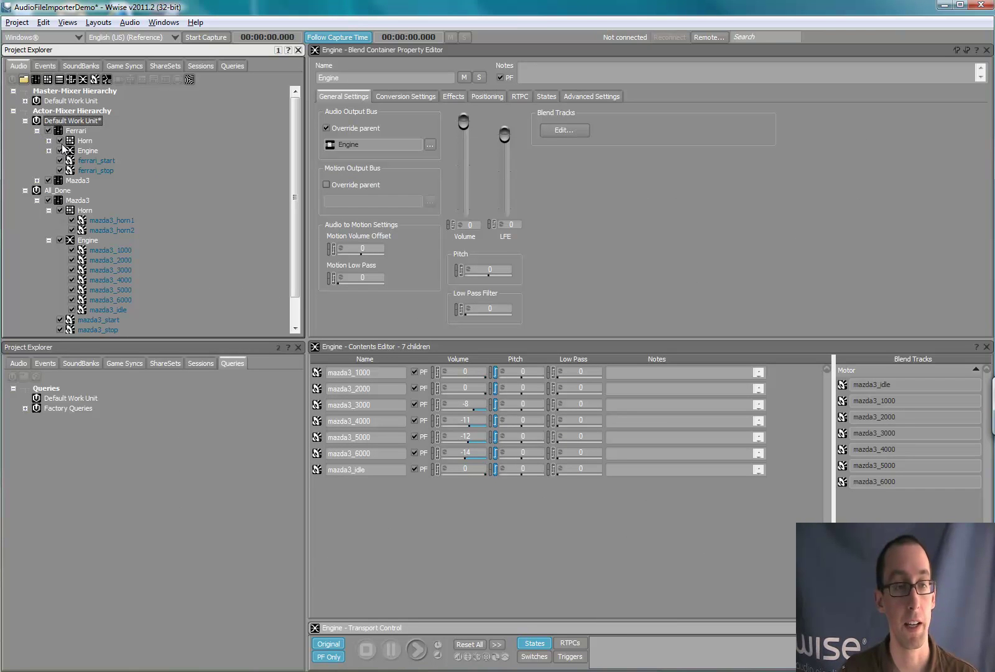
{"action": "left_click", "coordinate": [48, 141]}
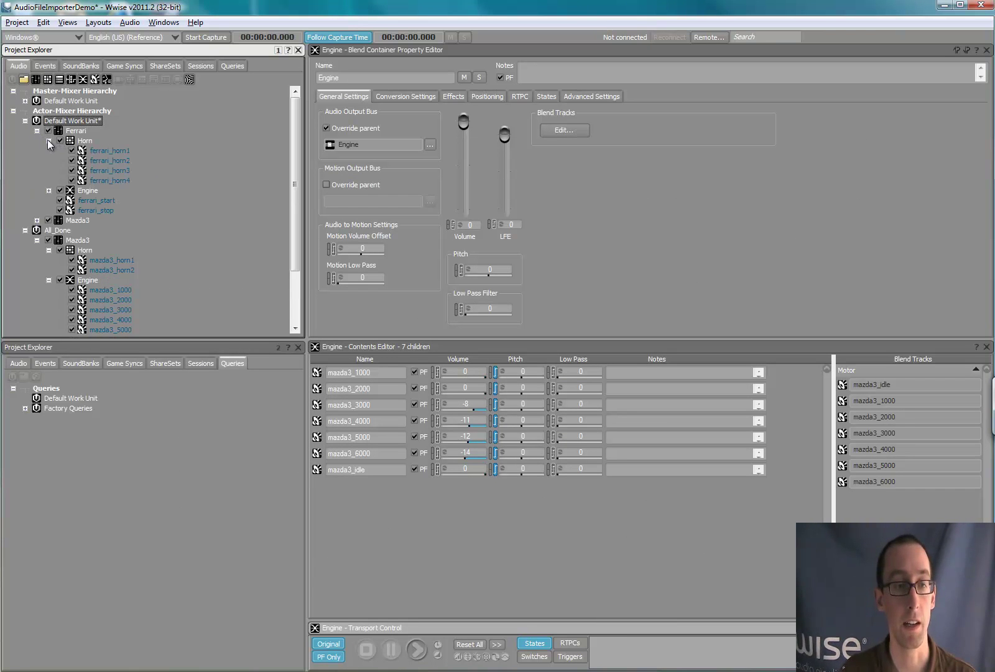
{"action": "left_click", "coordinate": [86, 191]}
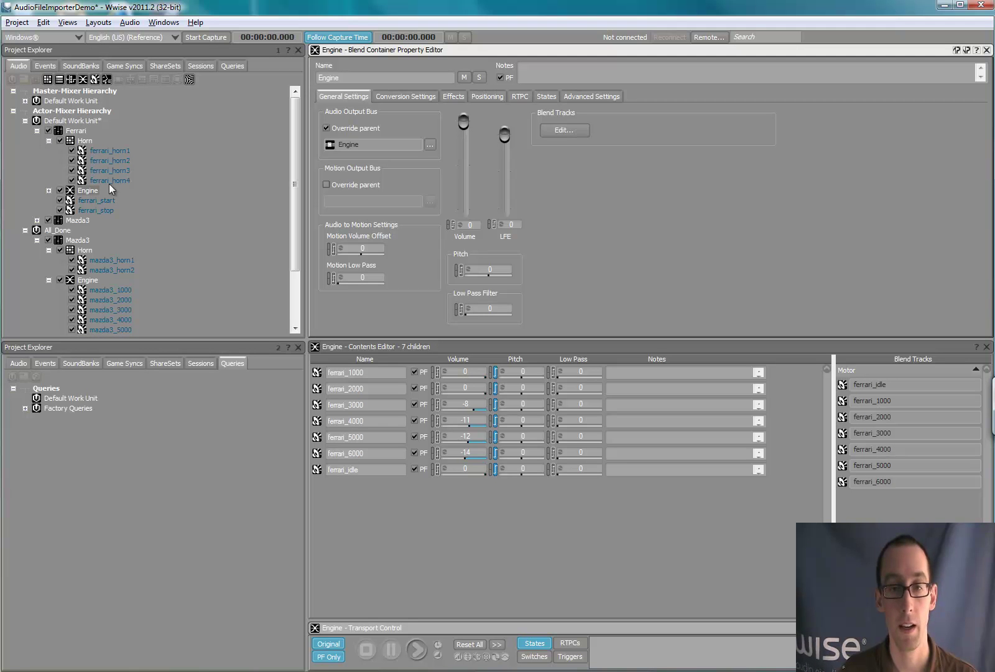
{"action": "left_click", "coordinate": [568, 129]}
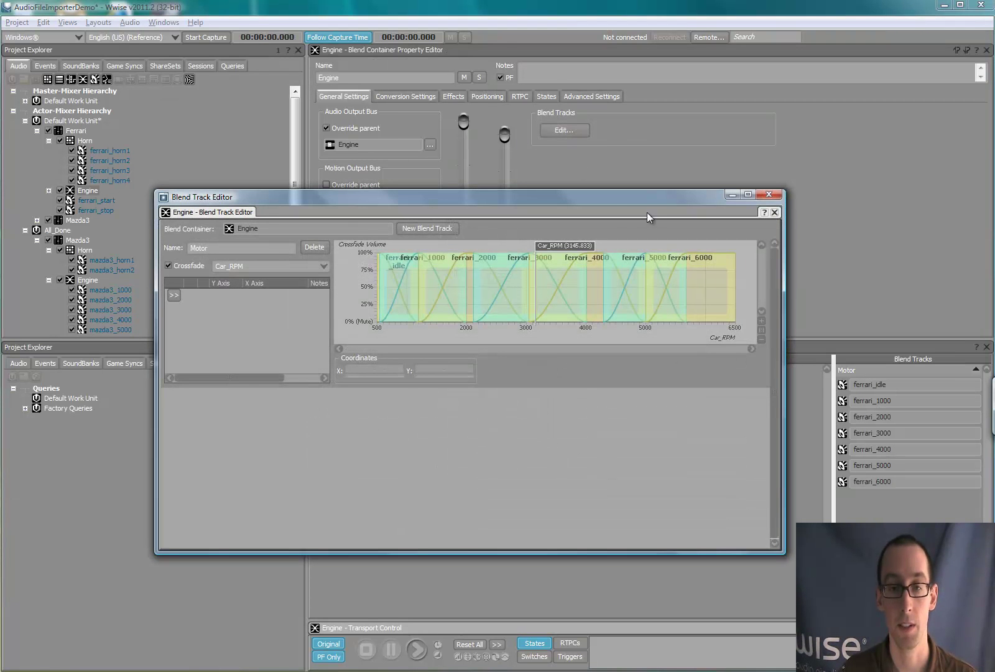
{"action": "left_click", "coordinate": [772, 196]}
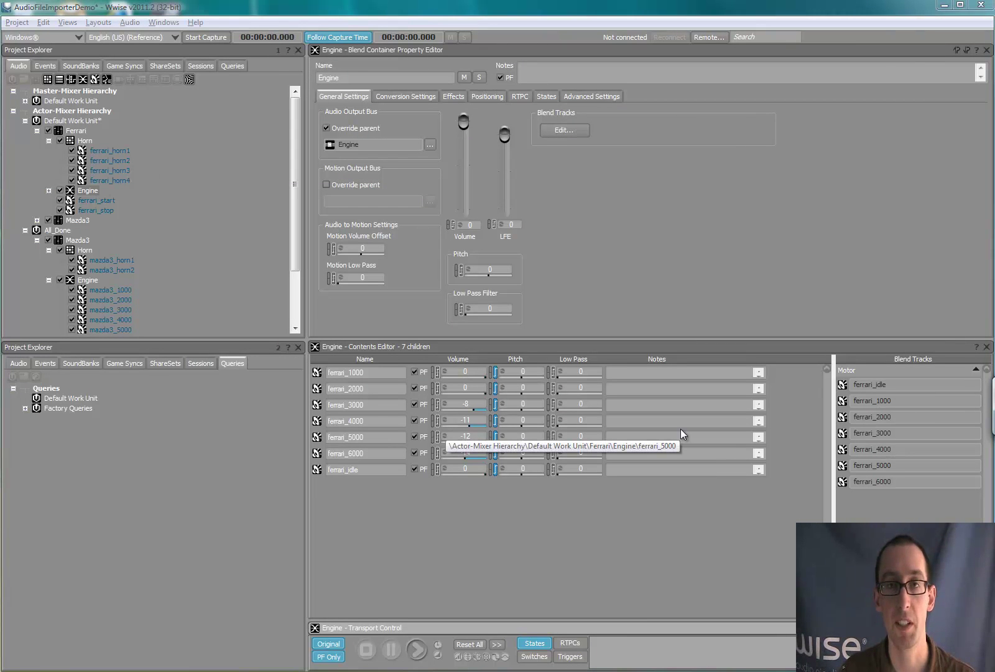